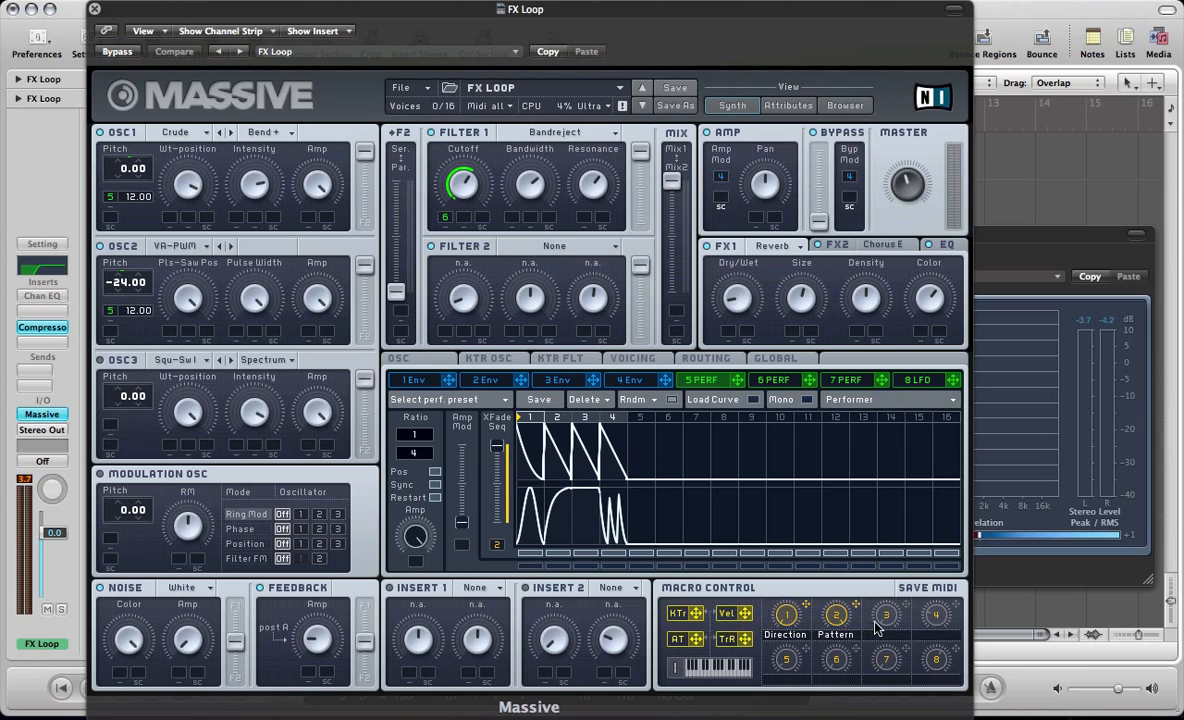
- Audition the FX Loop preset's Direction macro and start a new blank sound
drag(786, 618, 766, 449)
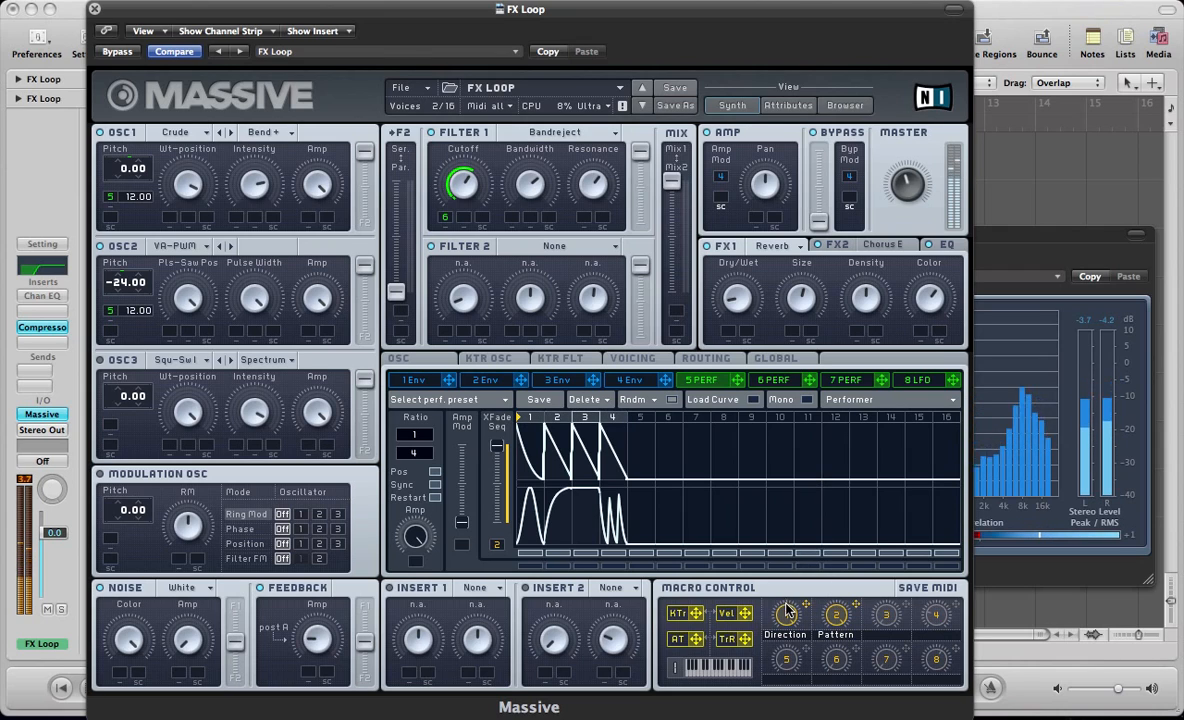
click(402, 88)
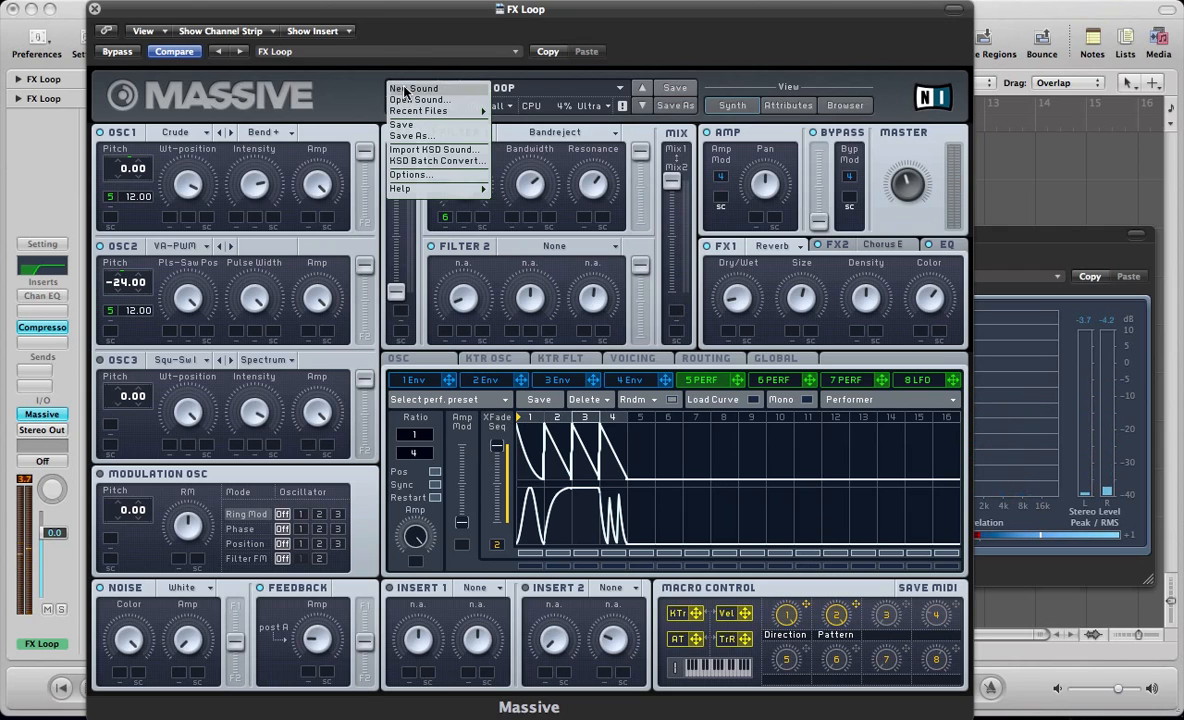
click(412, 88)
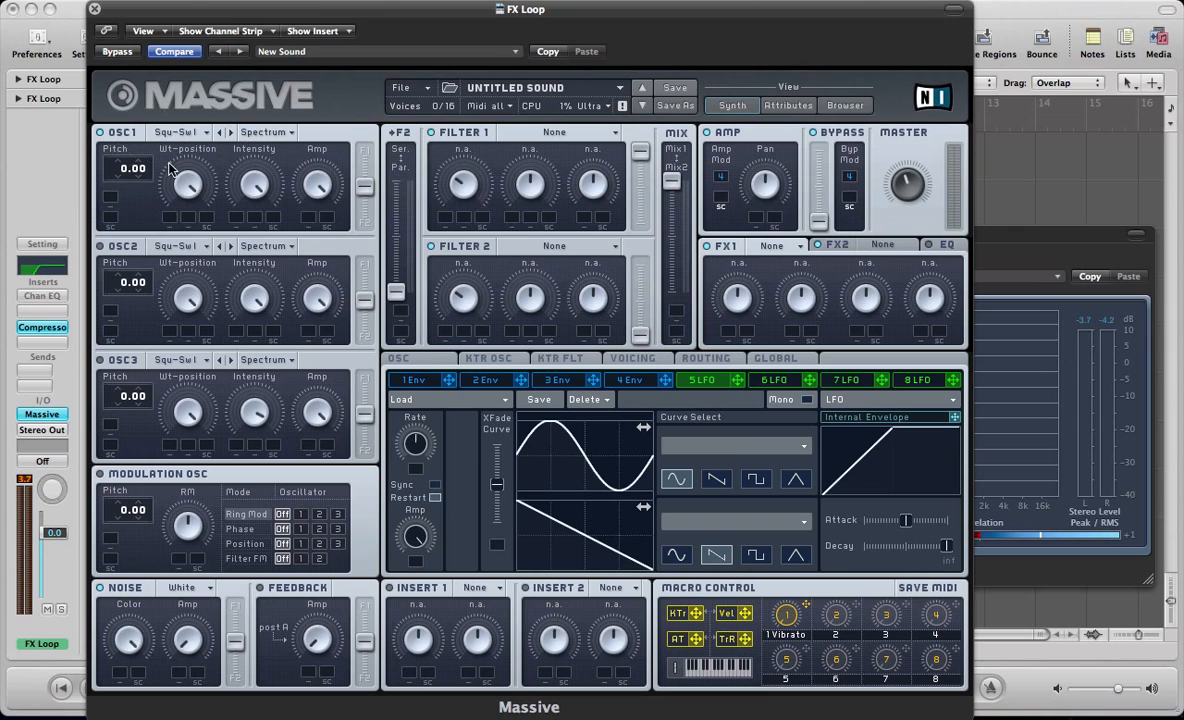
- Set oscillator 1 to the Crude wavetable in Bend + mode
click(165, 131)
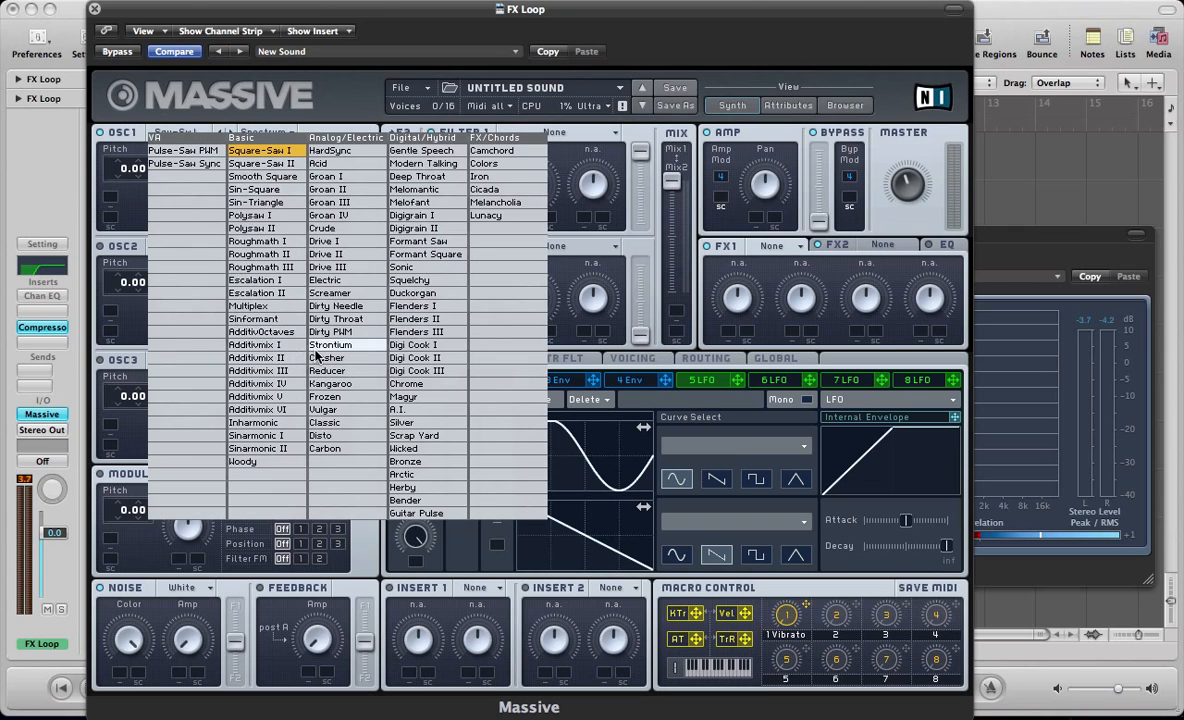
click(322, 228)
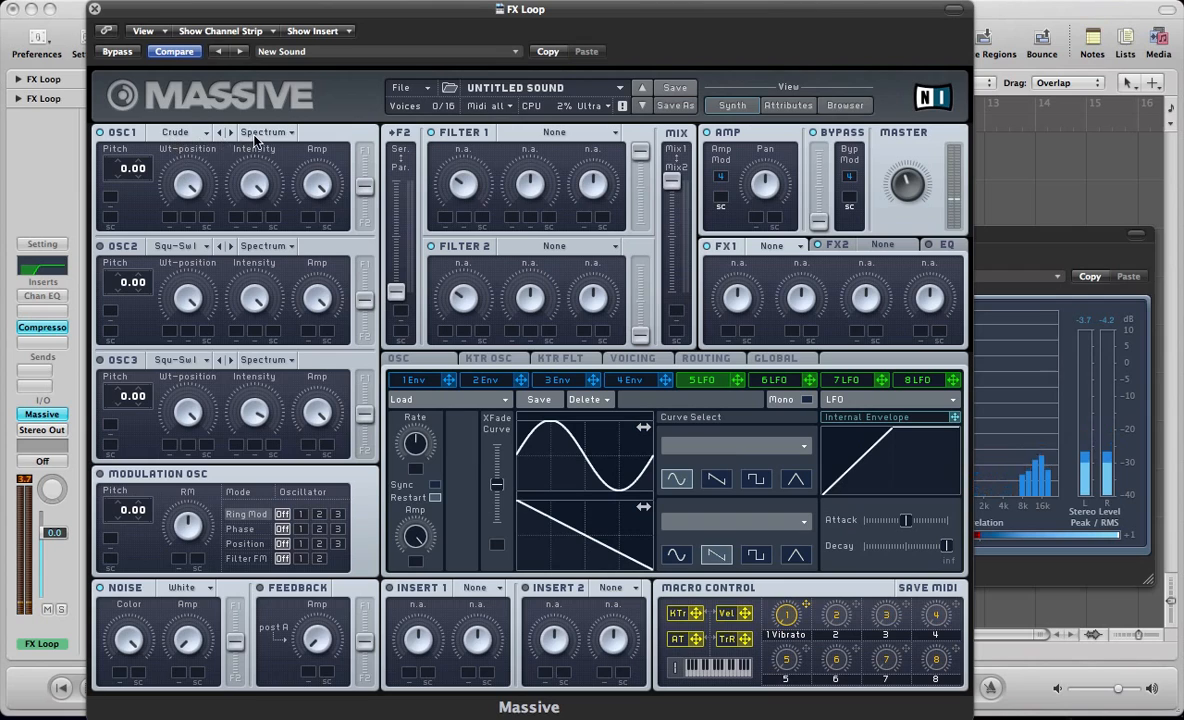
click(263, 132)
click(257, 148)
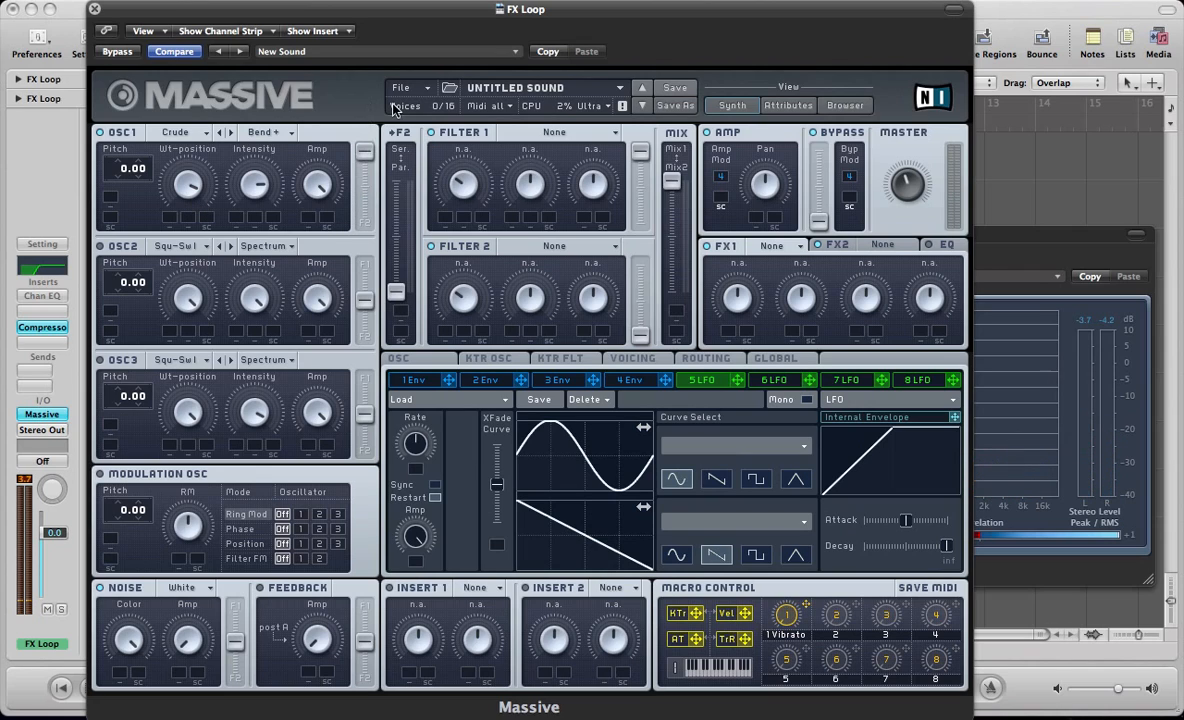
- Set oscillator 2 to the Pulse-Saw PWM wavetable at pitch -24.00 and route it fully to Filter 1
click(168, 246)
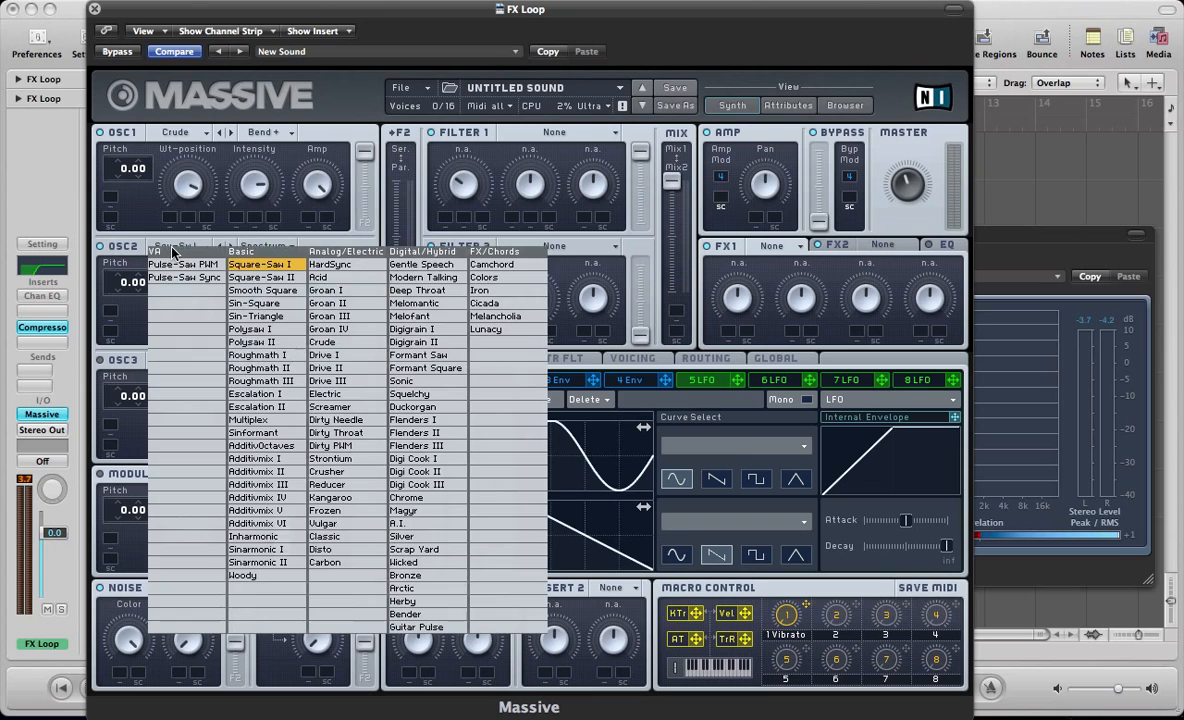
click(184, 264)
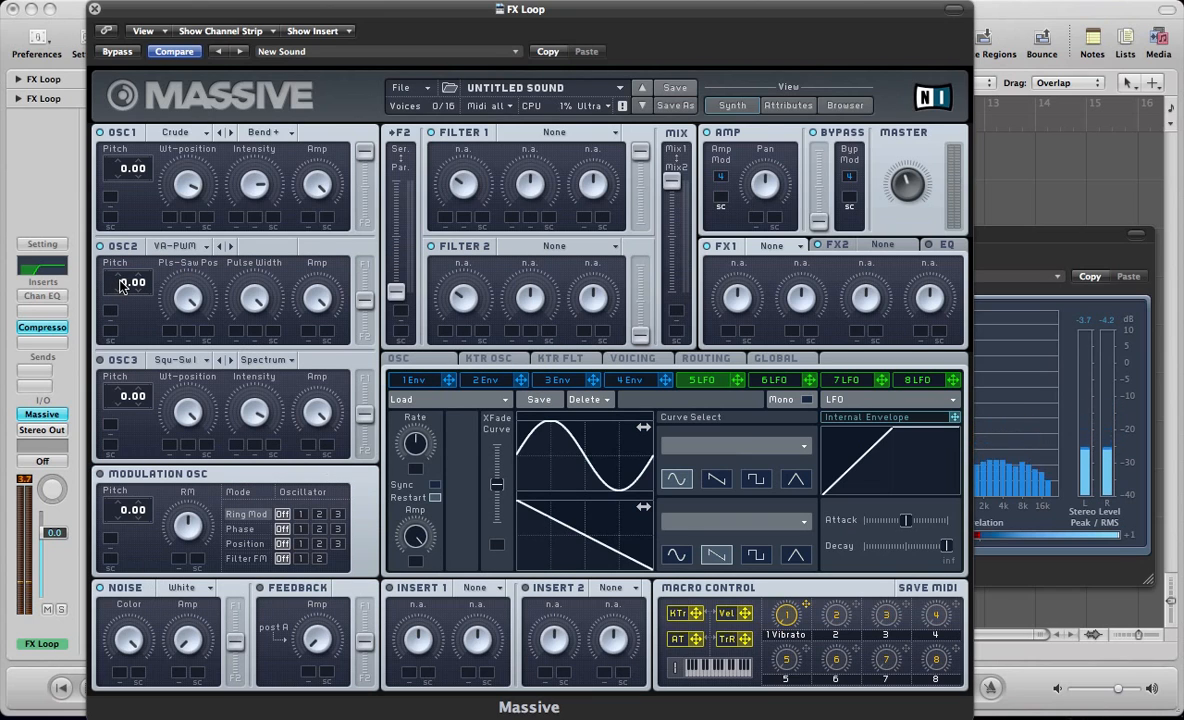
drag(121, 286, 121, 300)
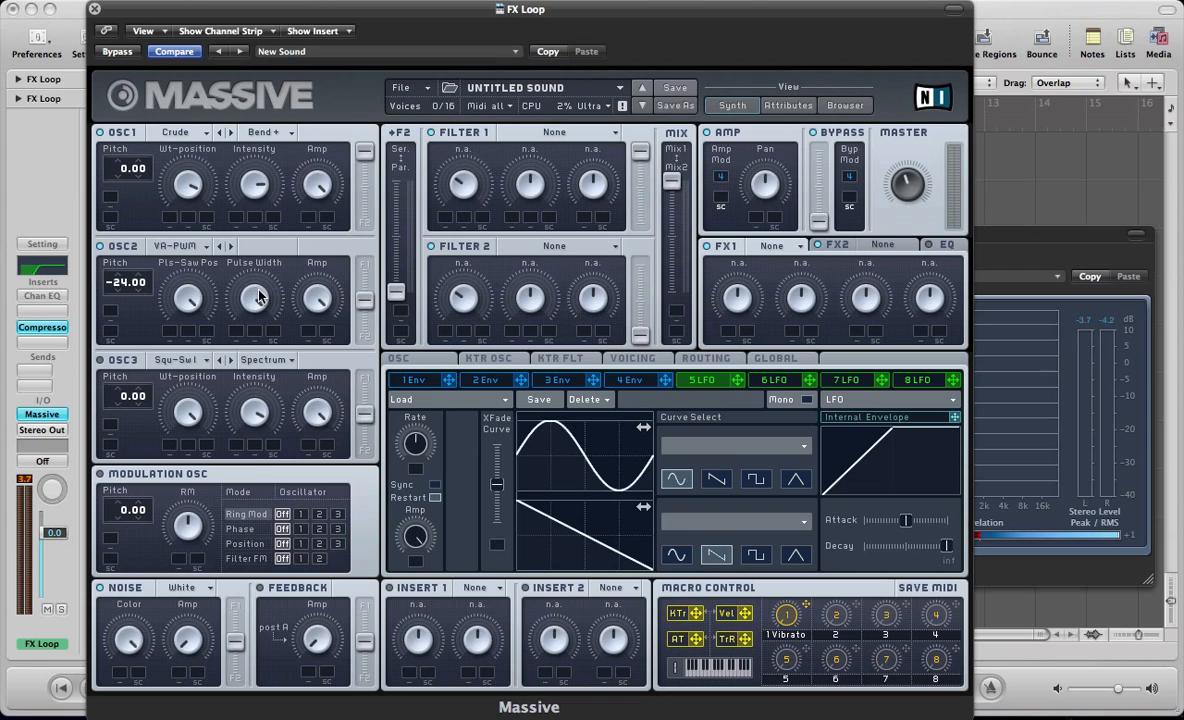
drag(364, 303, 364, 263)
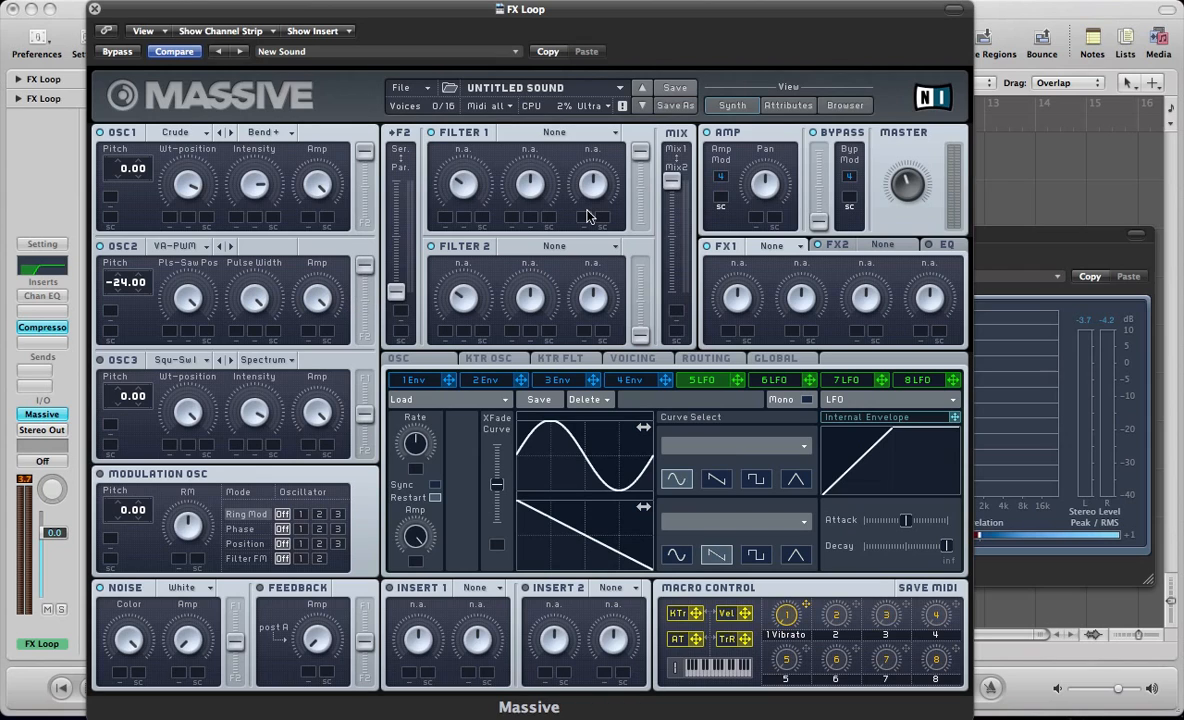
- Set Filter 1 to Bandreject and raise its cutoff to just above the midpoint
click(530, 132)
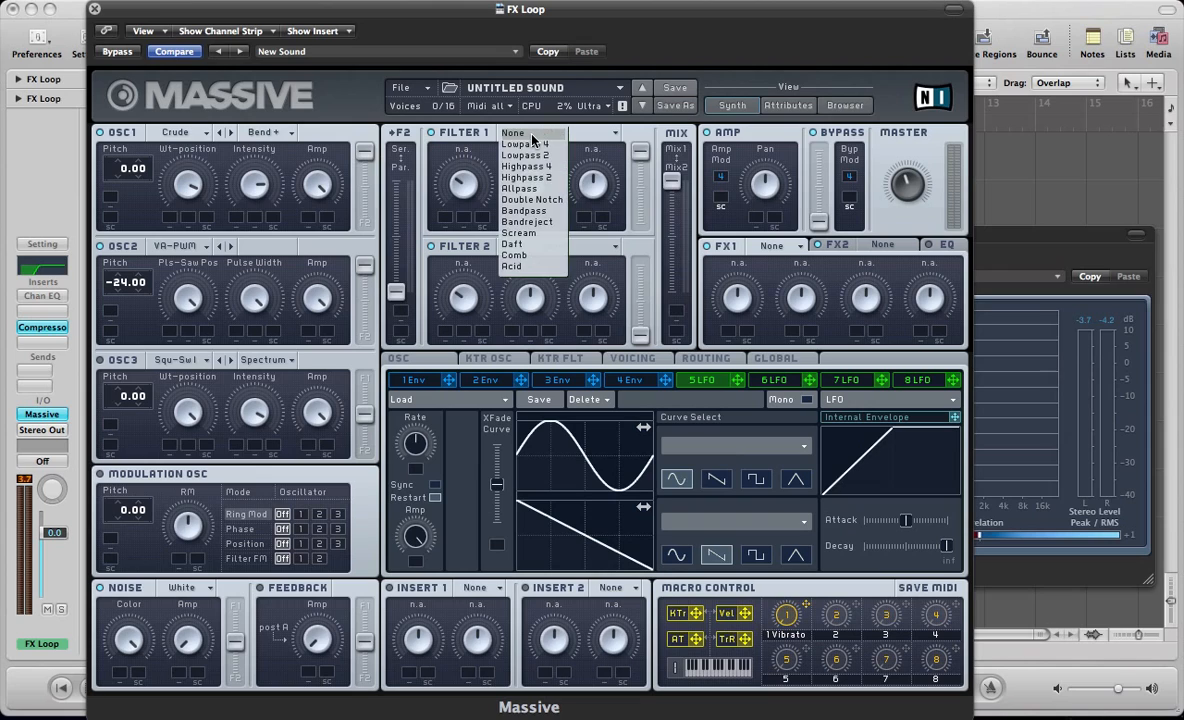
click(524, 222)
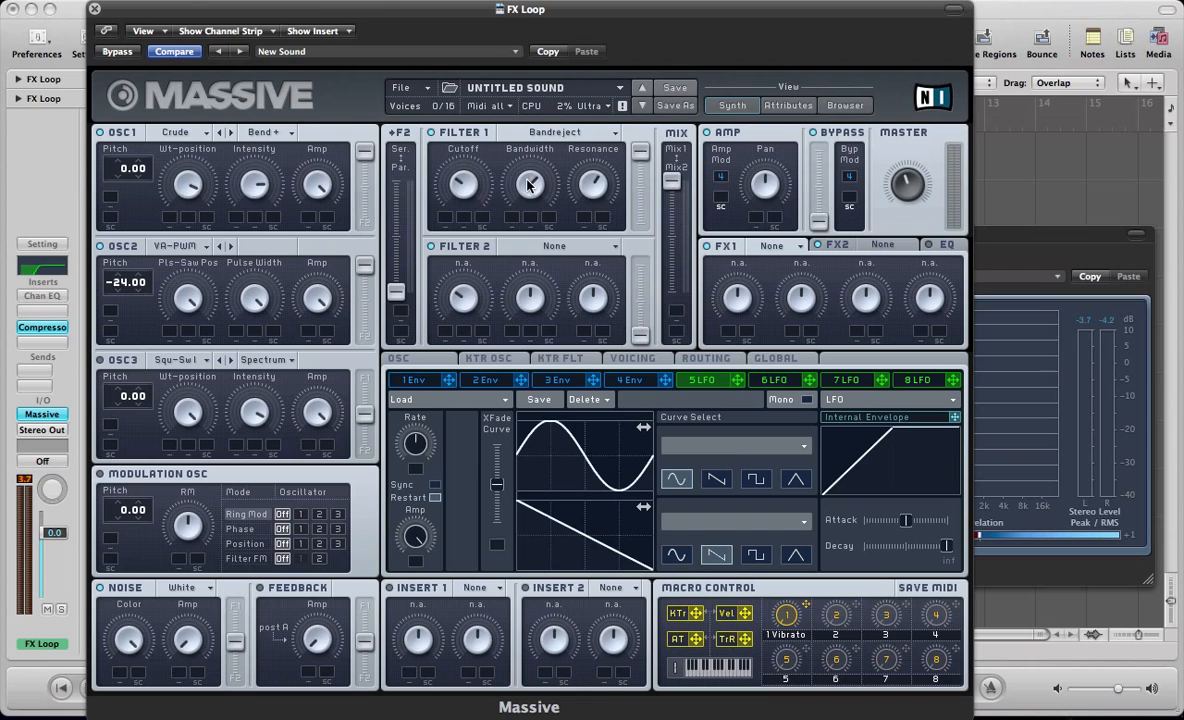
drag(450, 173, 478, 147)
- Switch modulator 5 to Performer and assign it to Filter 1's cutoff with a wide modulation range below the knob's setting
click(833, 401)
click(849, 417)
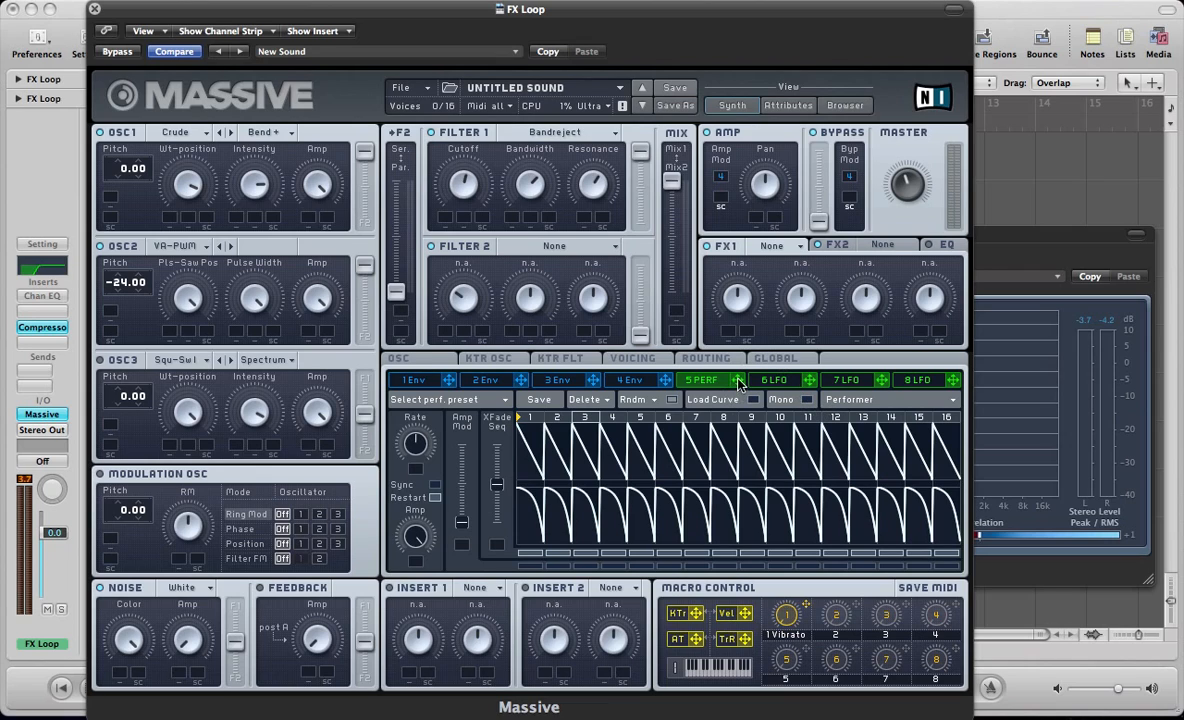
mouse_move(737, 384)
mouse_down()
mouse_move(418, 202)
mouse_move(446, 222)
mouse_up()
drag(446, 222, 450, 216)
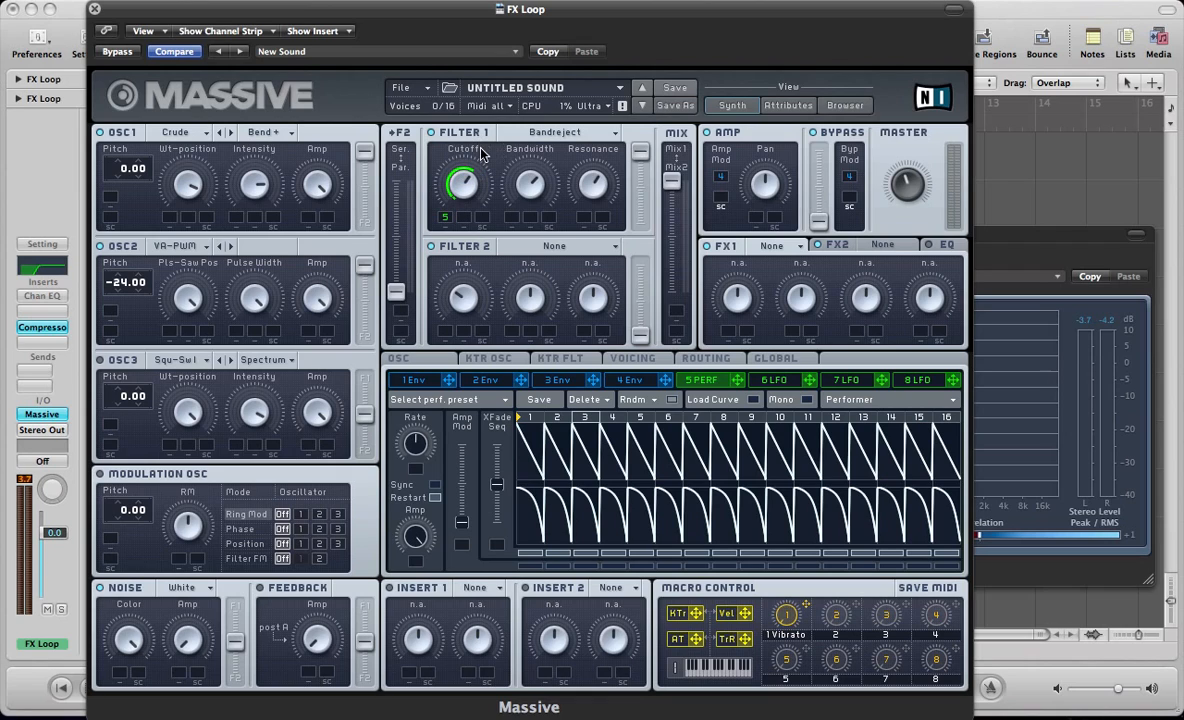
- Sync performer 5 at a 2/1 ratio and flatten both sequences after step 1, leaving only the first step
click(434, 486)
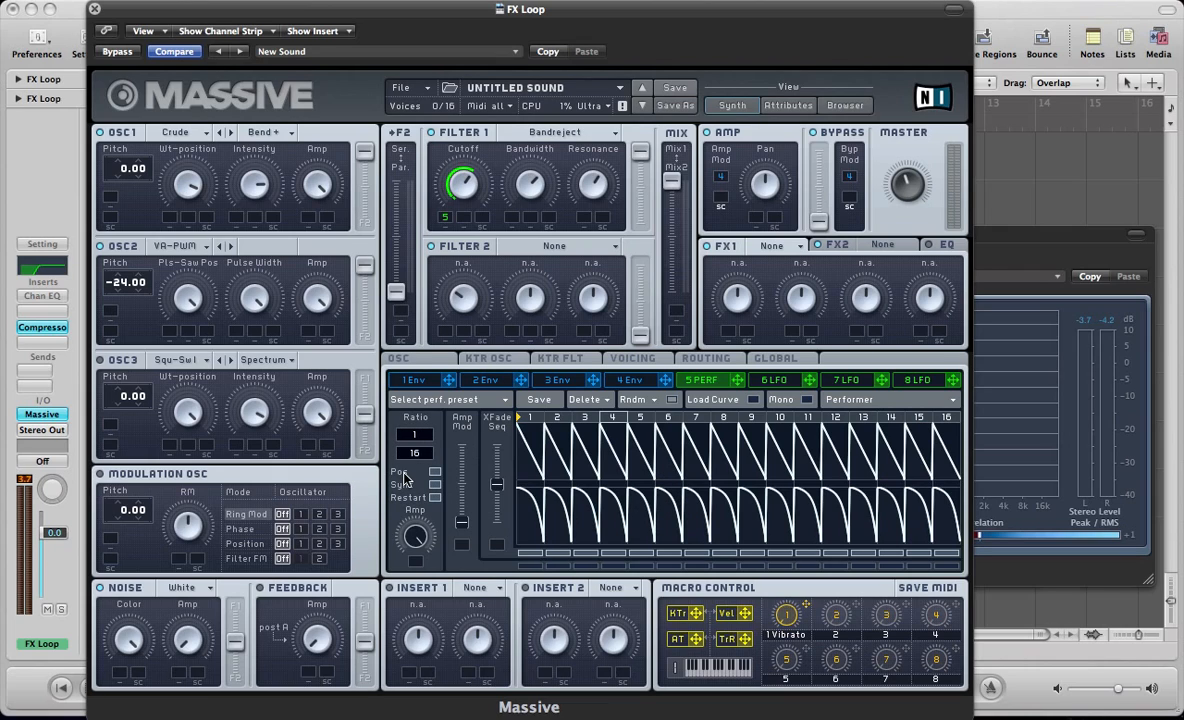
drag(413, 457, 422, 437)
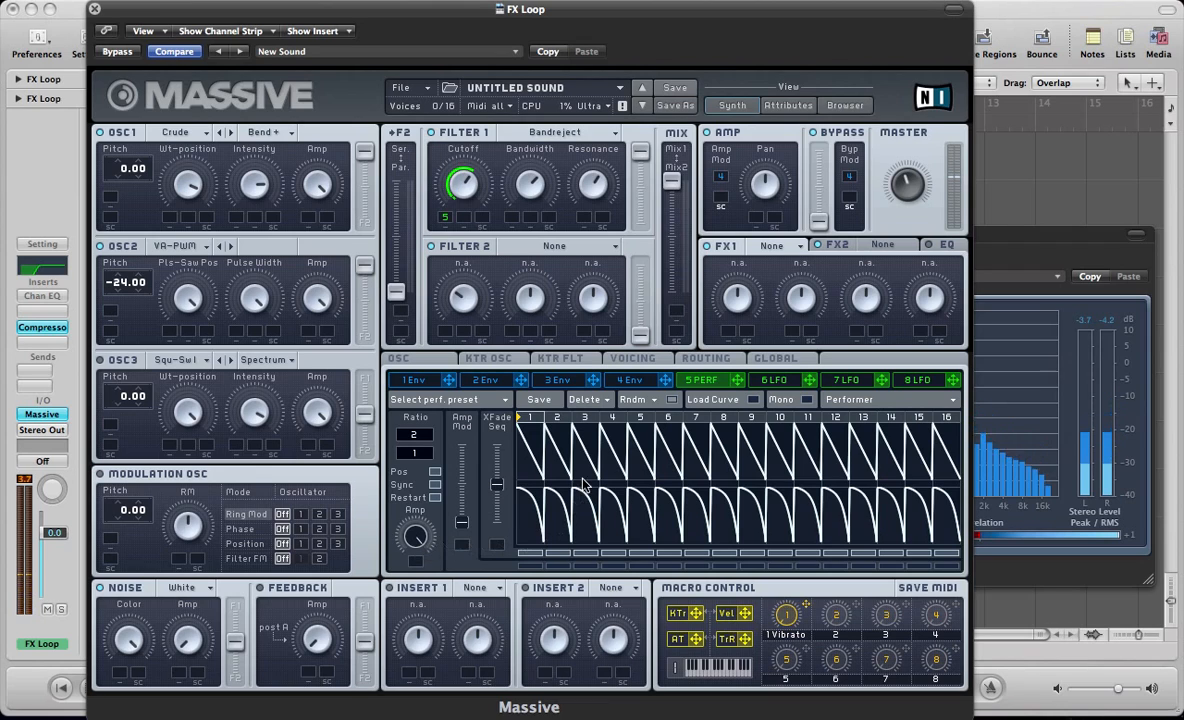
mouse_move(940, 445)
mouse_down()
mouse_move(636, 462)
mouse_move(580, 505)
mouse_move(530, 468)
mouse_move(622, 467)
mouse_move(928, 518)
mouse_move(881, 509)
mouse_move(710, 575)
mouse_move(545, 545)
mouse_move(624, 545)
mouse_up()
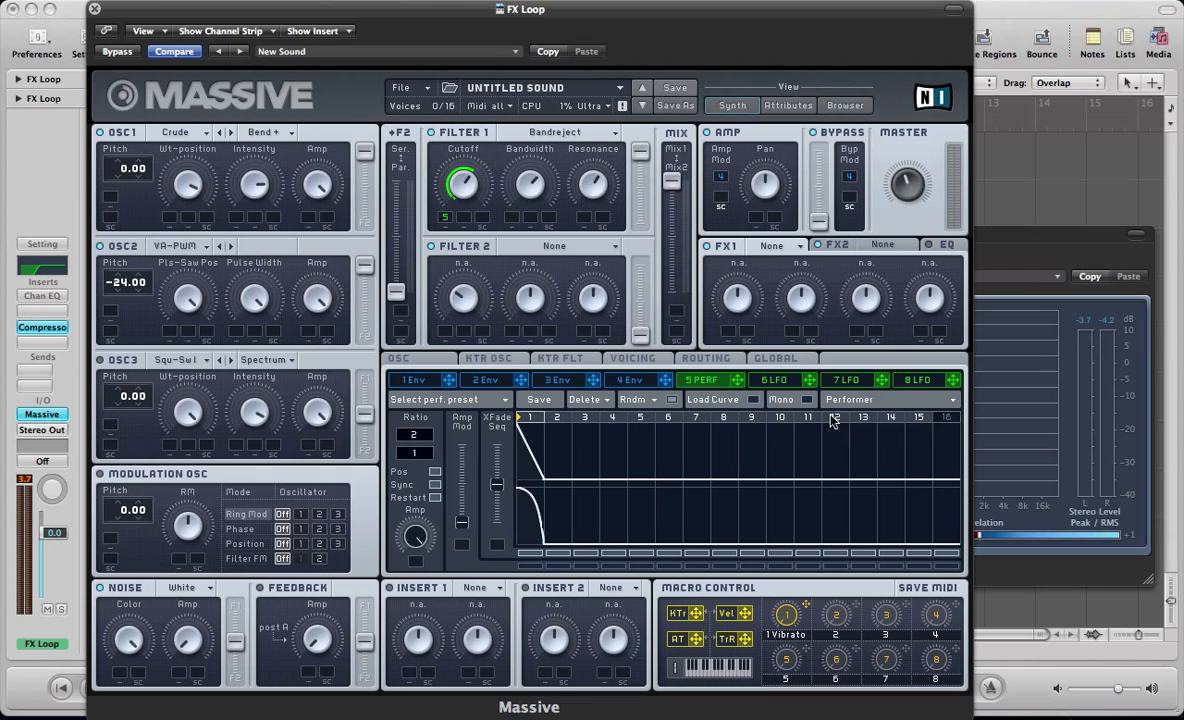
- Load a straight rising curve into step 1 of performer 5's lower sequence and compare both sequences with the crossfade, ending on the upper one
drag(498, 484, 496, 440)
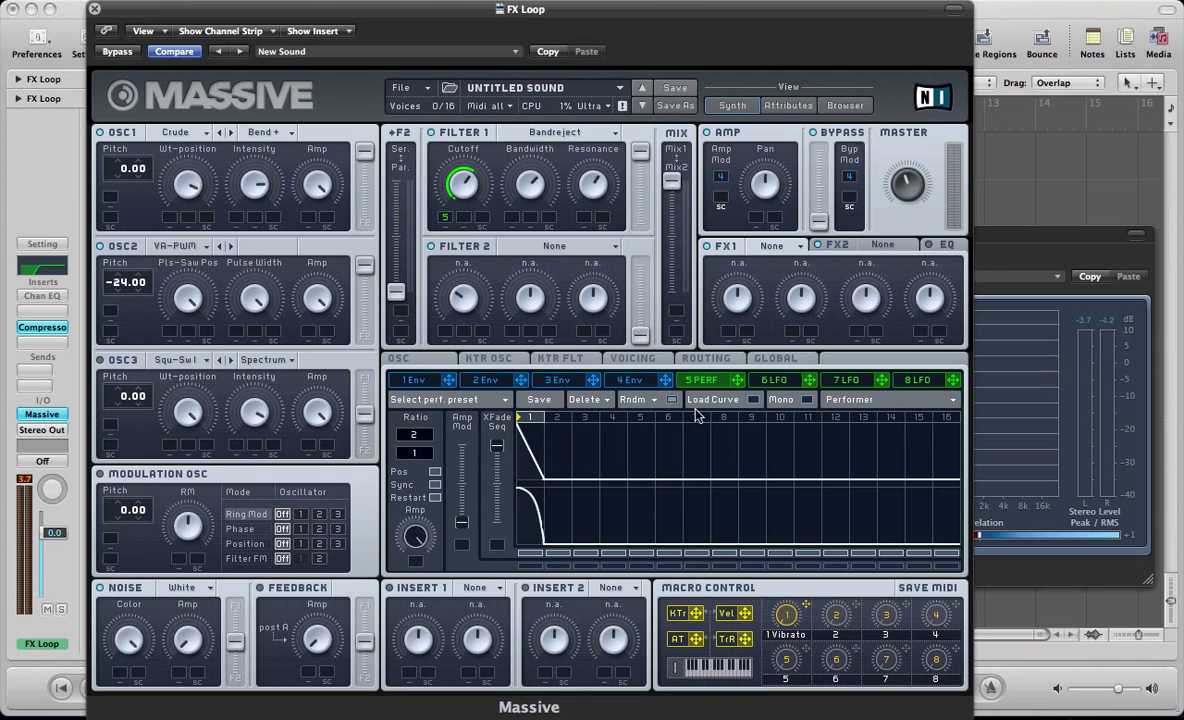
click(753, 400)
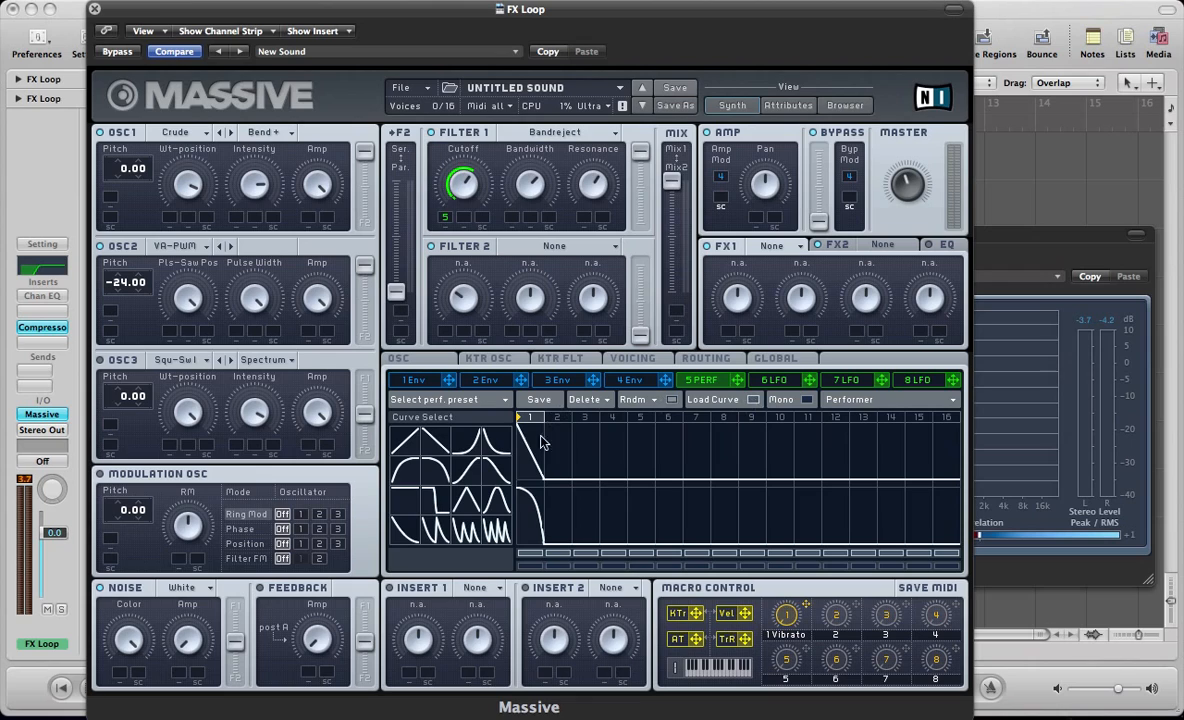
click(416, 438)
click(534, 513)
click(754, 400)
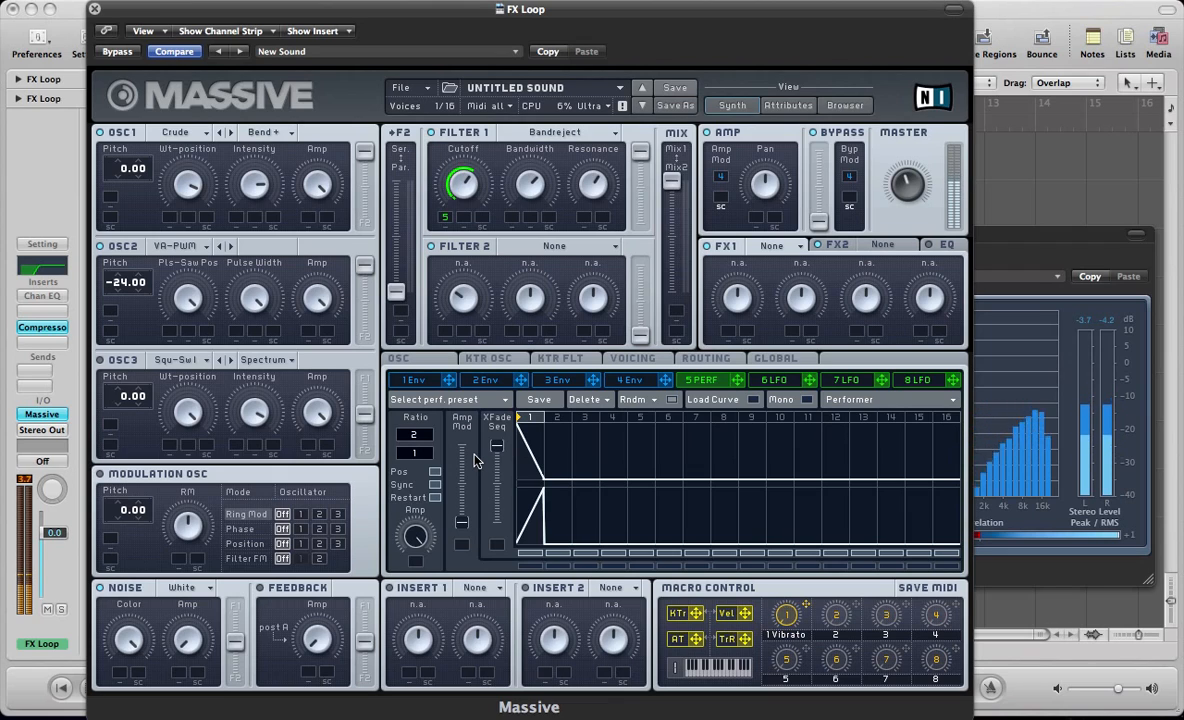
drag(497, 456, 478, 582)
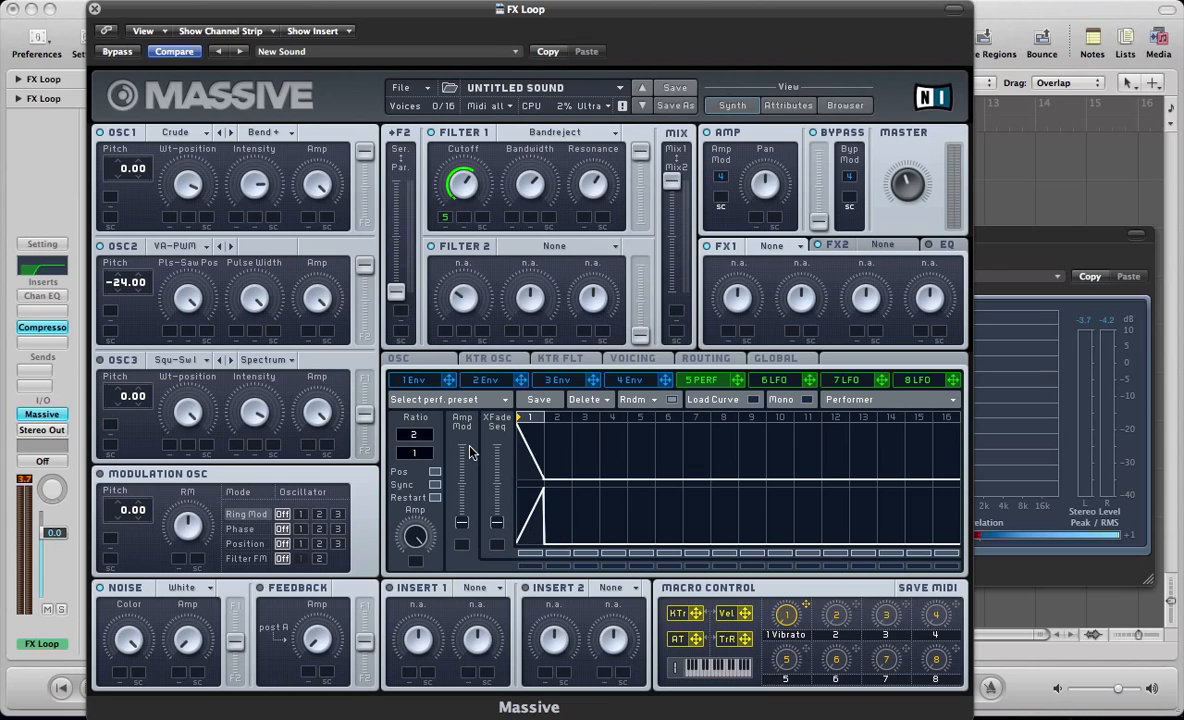
drag(497, 525, 503, 324)
- Clear macro 1, assign it to performer 5's sequence crossfade over the full range, and name it Direction
right_click(786, 609)
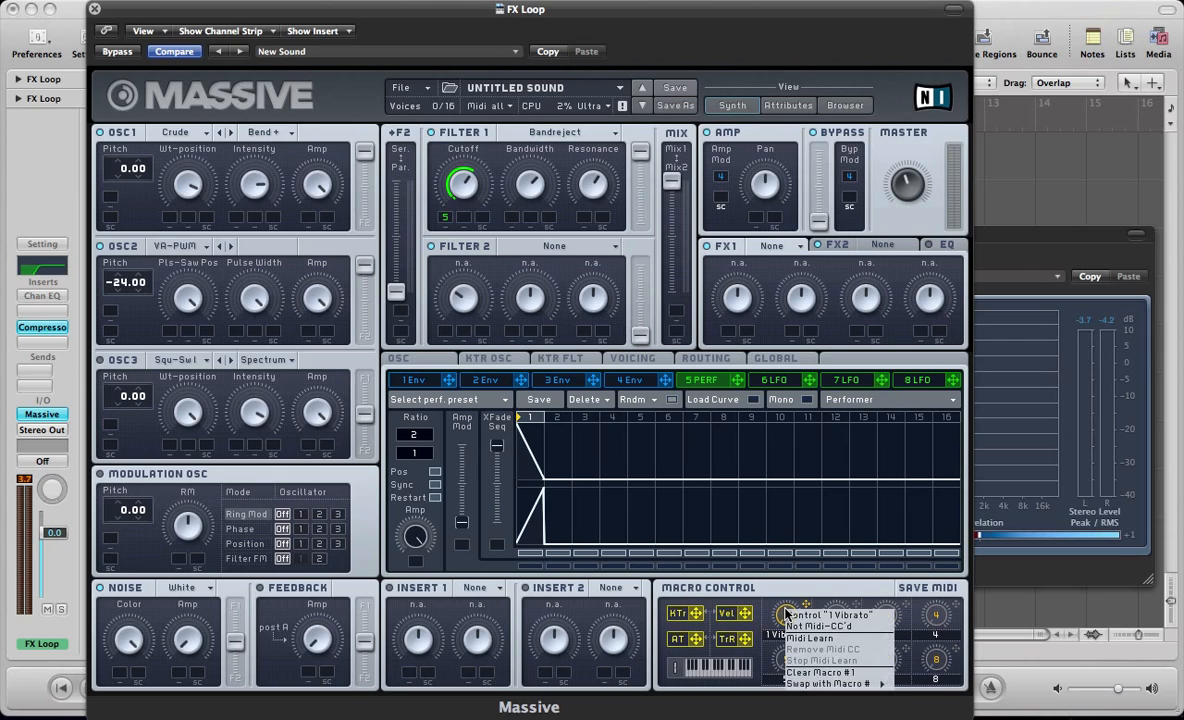
click(808, 674)
drag(795, 604, 500, 660)
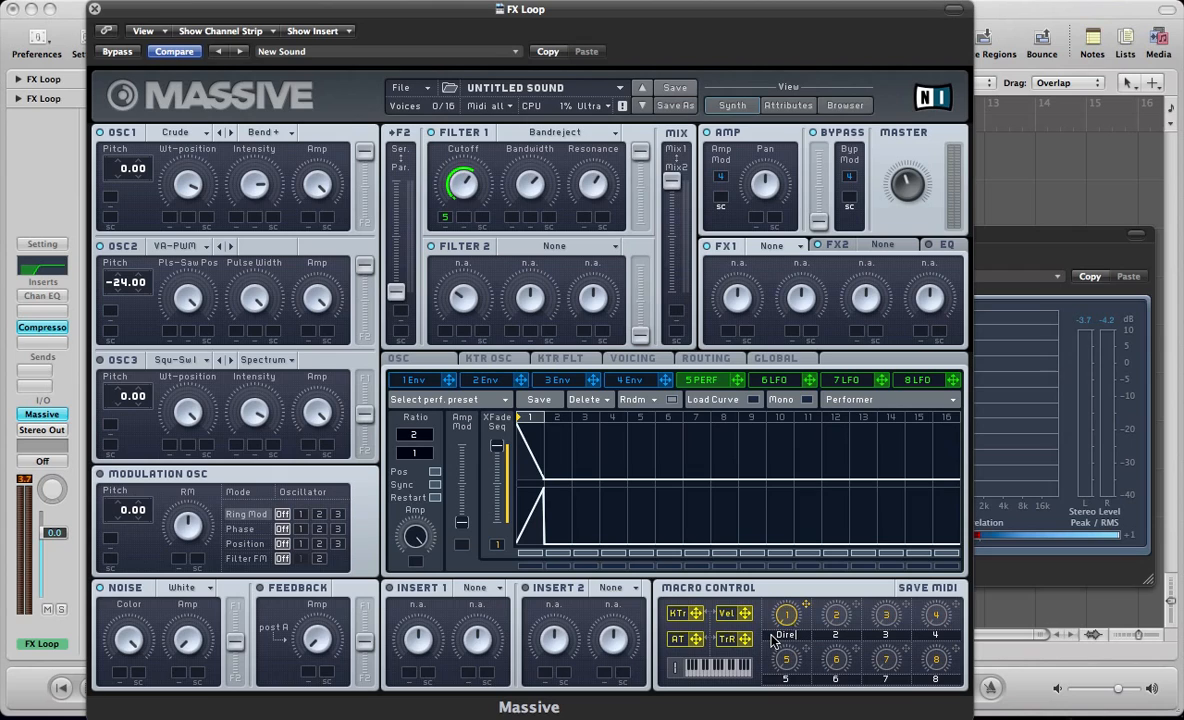
text(on)
- Switch modulator 6 to Performer and assign it to the pitch of oscillators 1 and 2 with an amount of 12.00
click(764, 381)
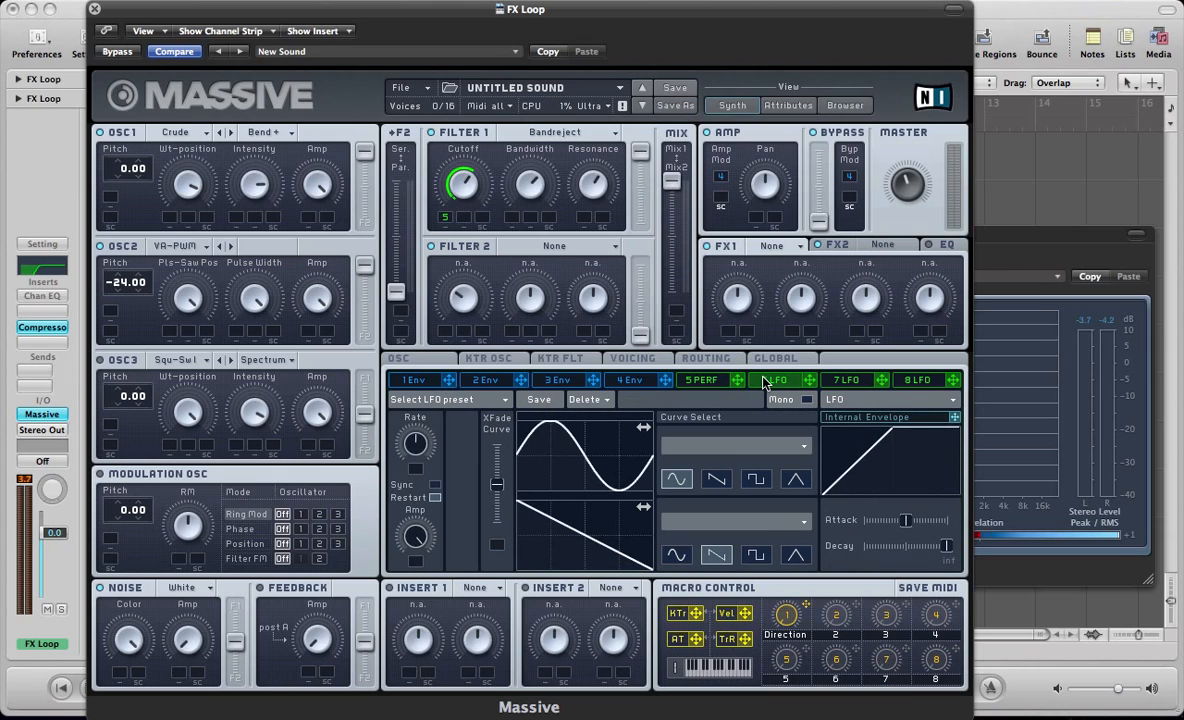
click(834, 399)
click(846, 410)
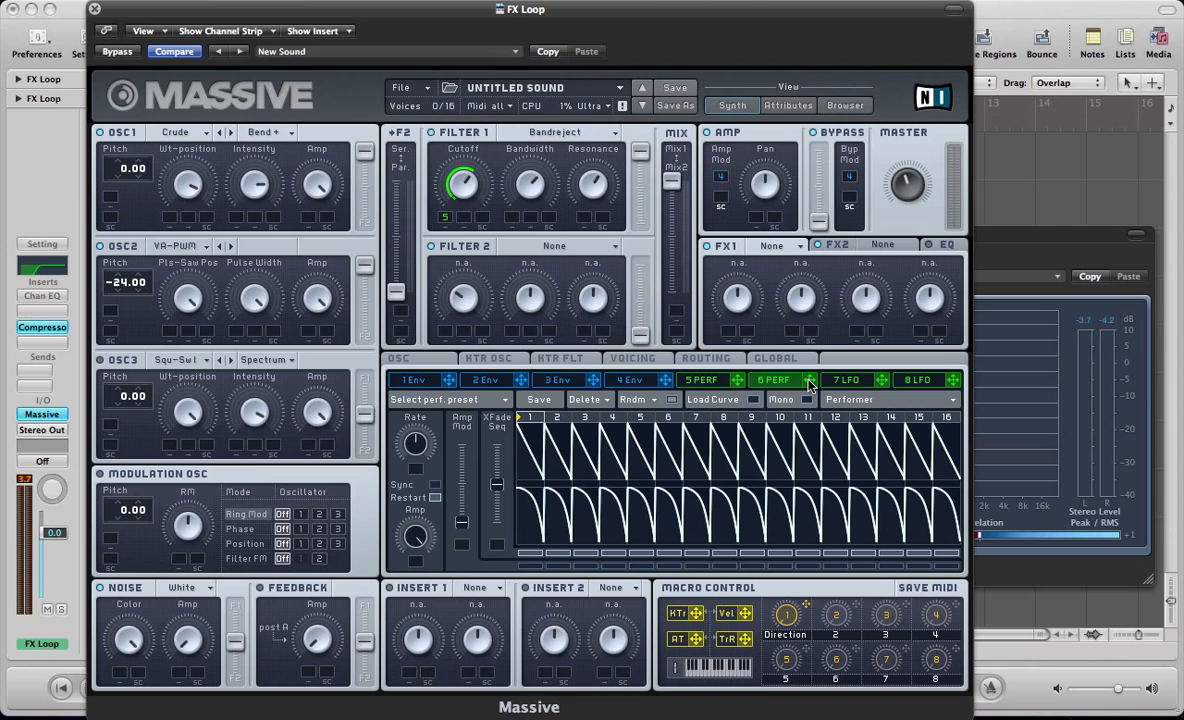
drag(811, 385, 148, 213)
click(111, 199)
drag(110, 313, 111, 315)
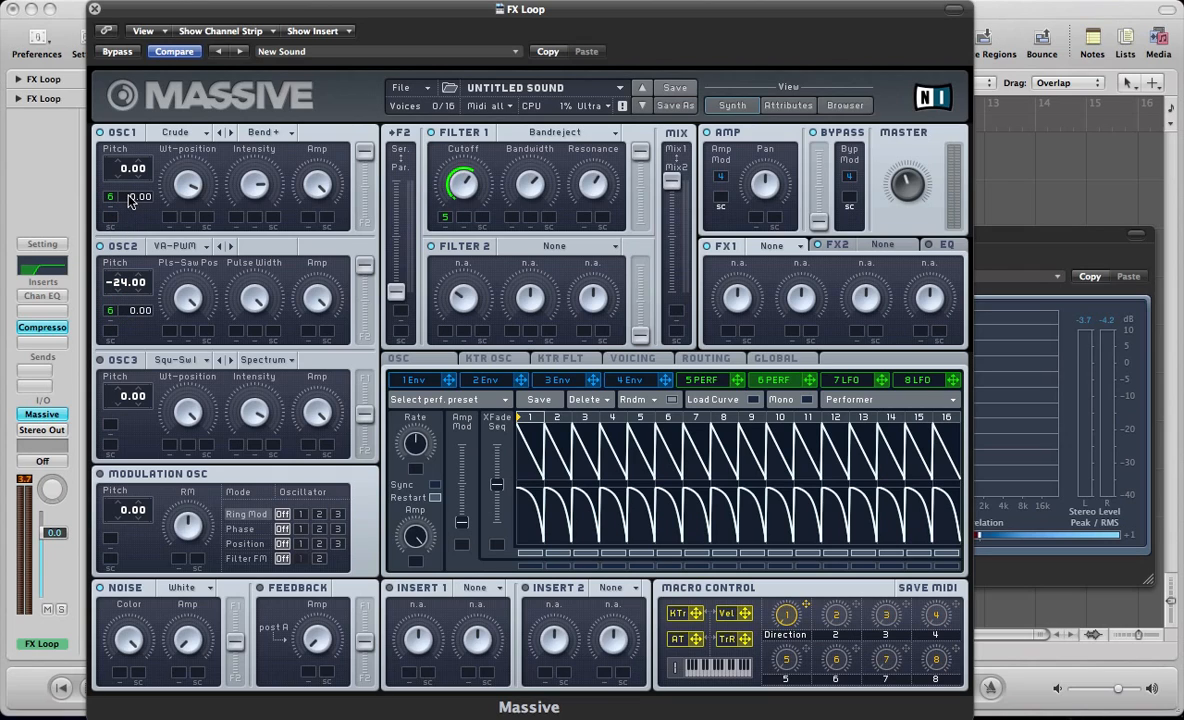
drag(129, 200, 130, 180)
- Sync performer 6 at a 1/4 ratio with only the first four steps, crossfaded fully to the upper sequence
click(434, 485)
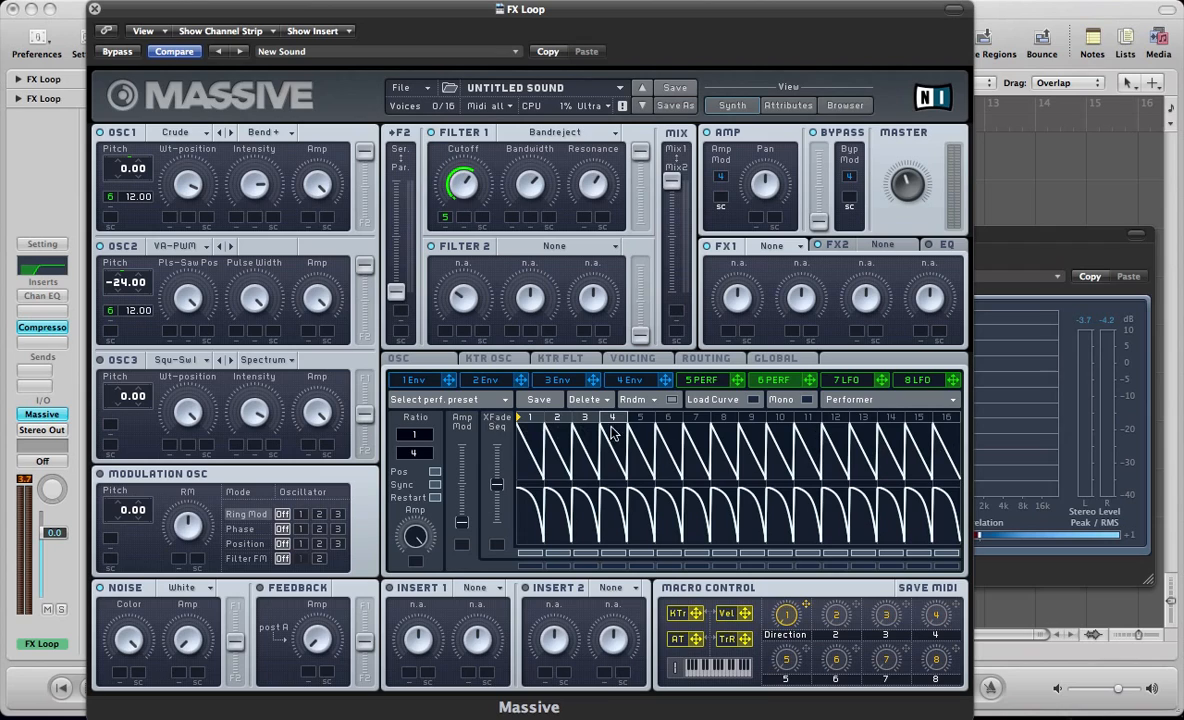
mouse_move(947, 453)
mouse_down()
mouse_move(949, 472)
mouse_move(687, 541)
mouse_move(613, 505)
mouse_move(600, 473)
mouse_move(704, 477)
mouse_move(870, 516)
mouse_move(878, 481)
mouse_move(877, 533)
mouse_move(783, 528)
mouse_move(688, 578)
mouse_move(639, 583)
mouse_up()
drag(497, 494, 500, 387)
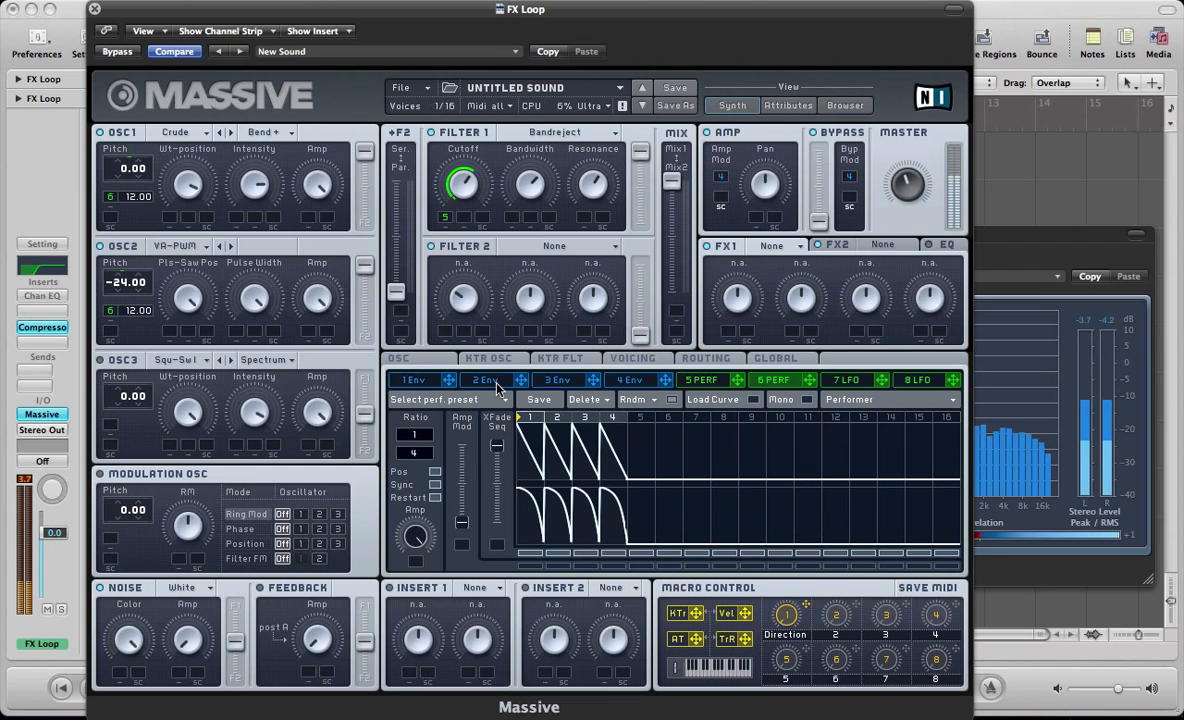
- Load the concave falling curve into step 1 of performer 6's upper sequence
click(753, 400)
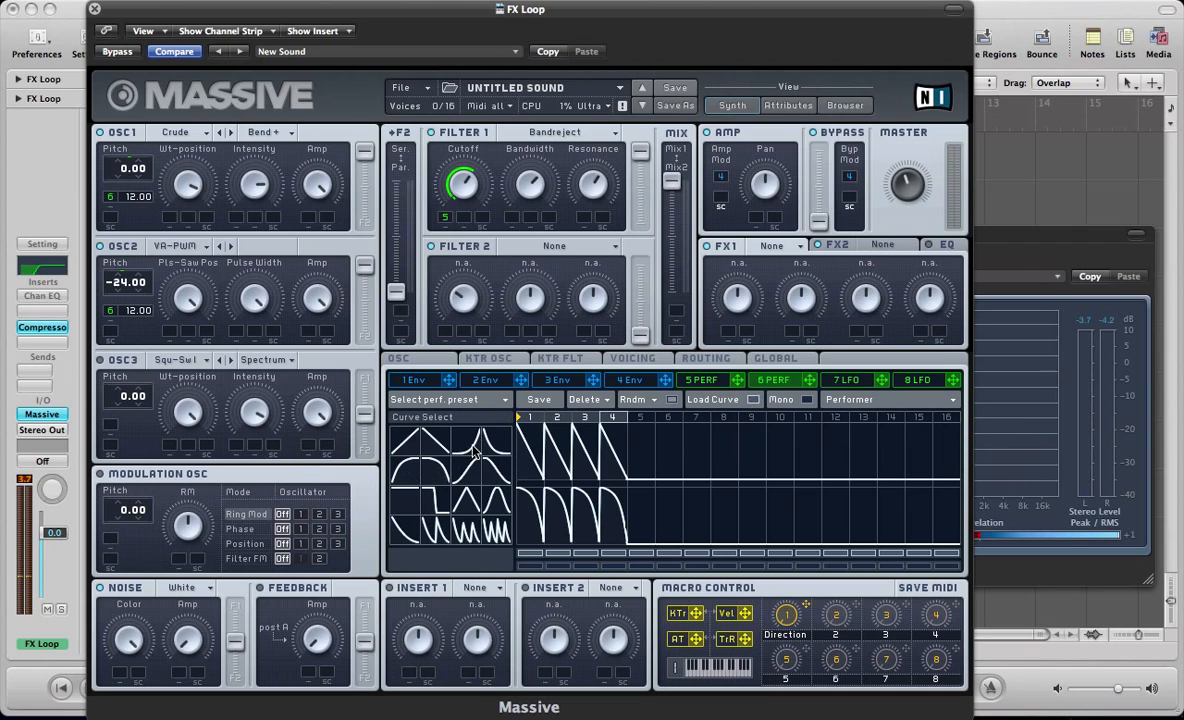
click(496, 441)
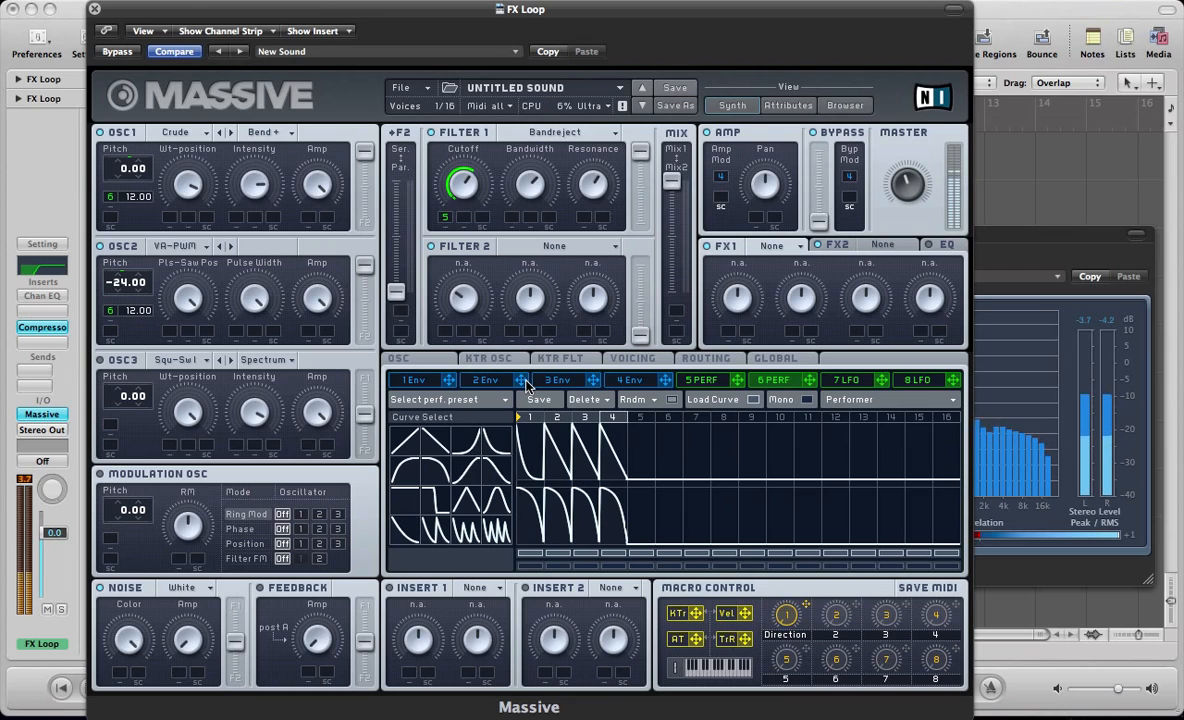
click(751, 401)
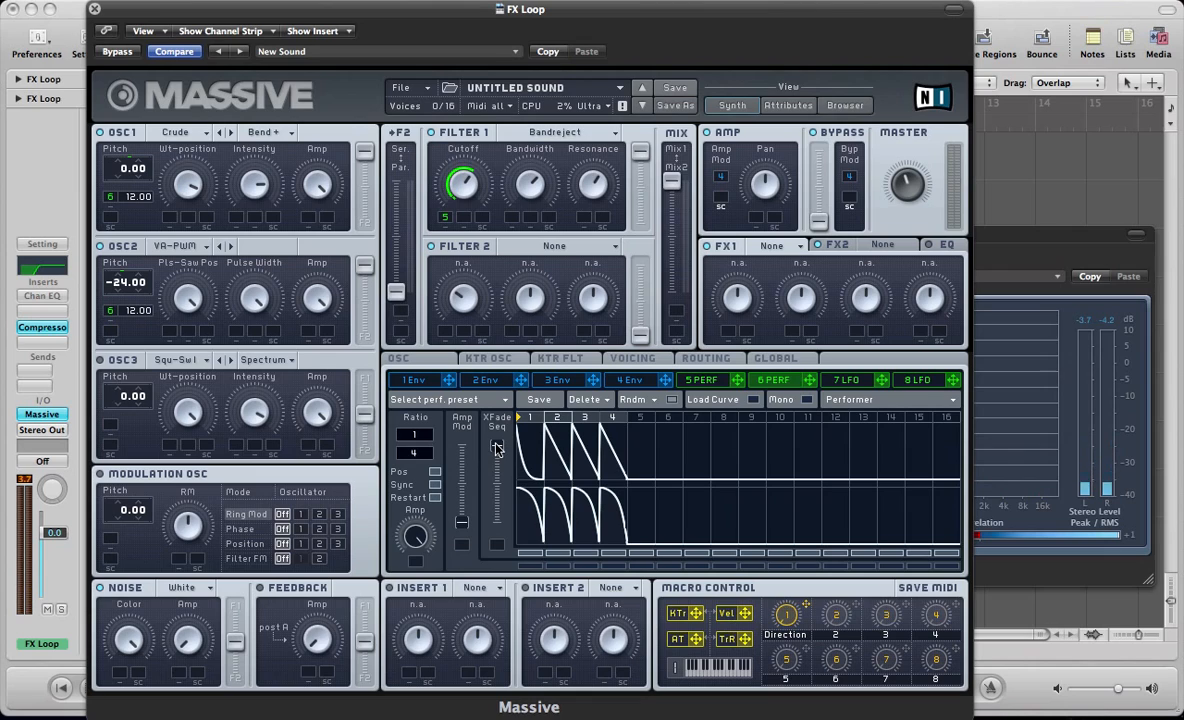
- Crossfade performer 6 to the lower sequence and, after trying a rounded rise, load the bell-shaped curve into its first step
drag(497, 450, 497, 522)
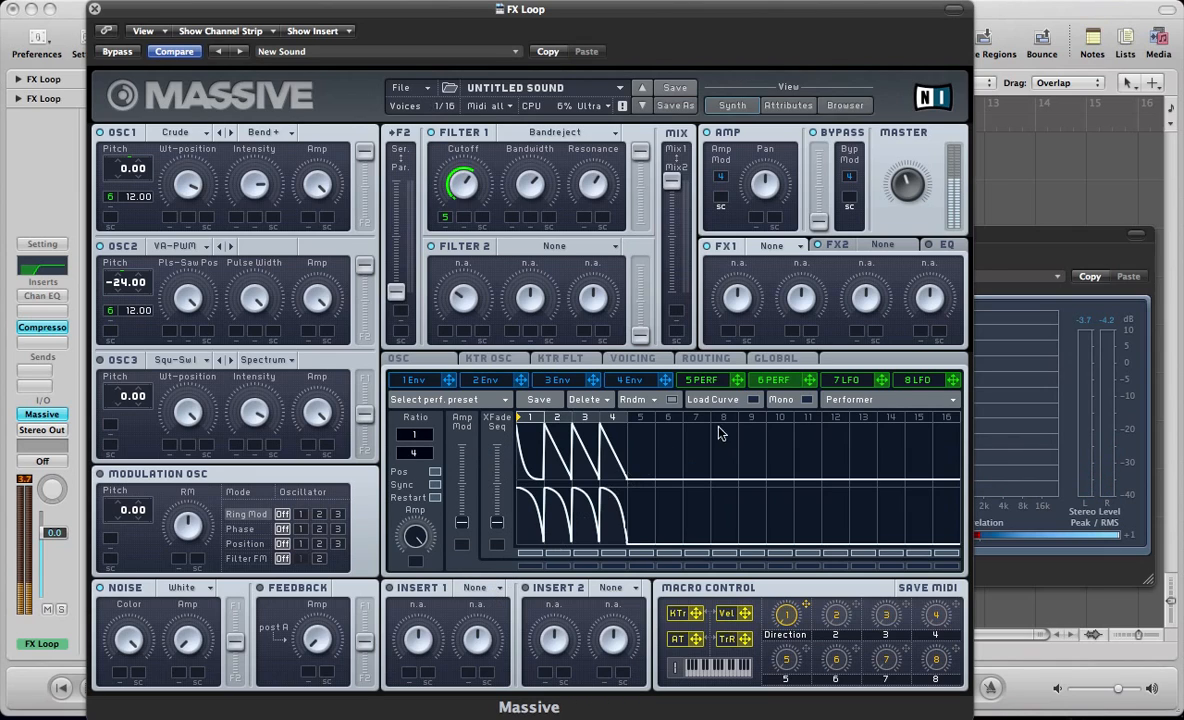
click(752, 400)
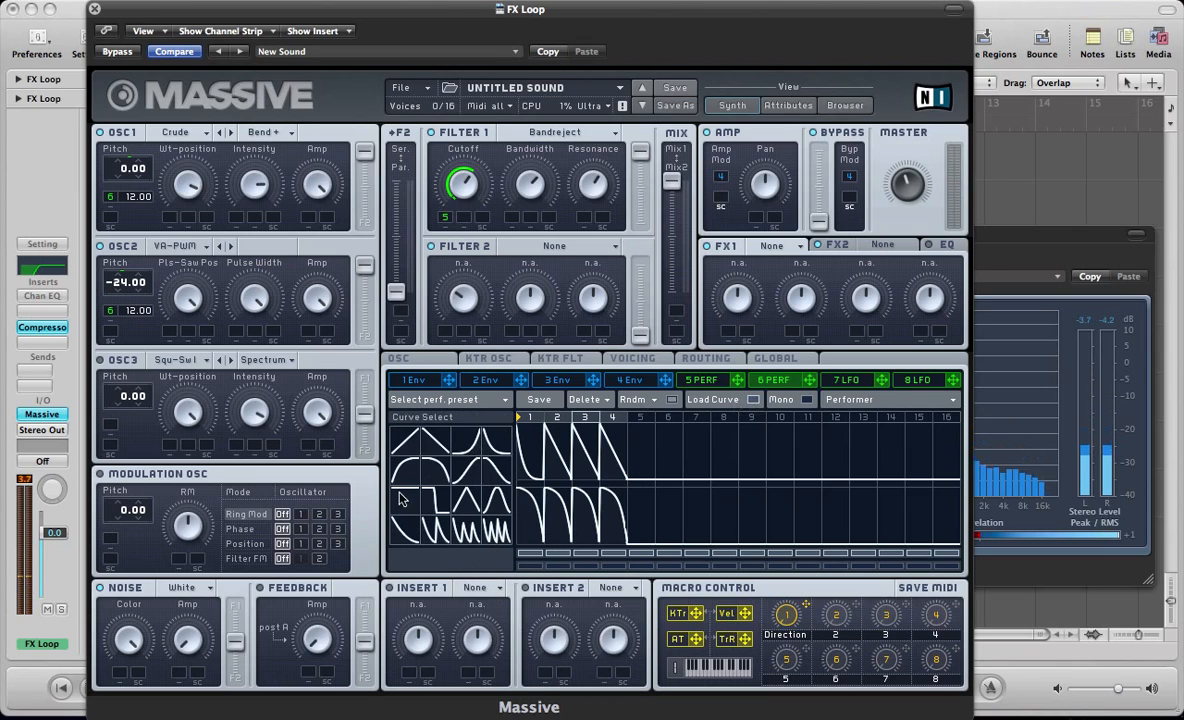
click(402, 484)
click(528, 525)
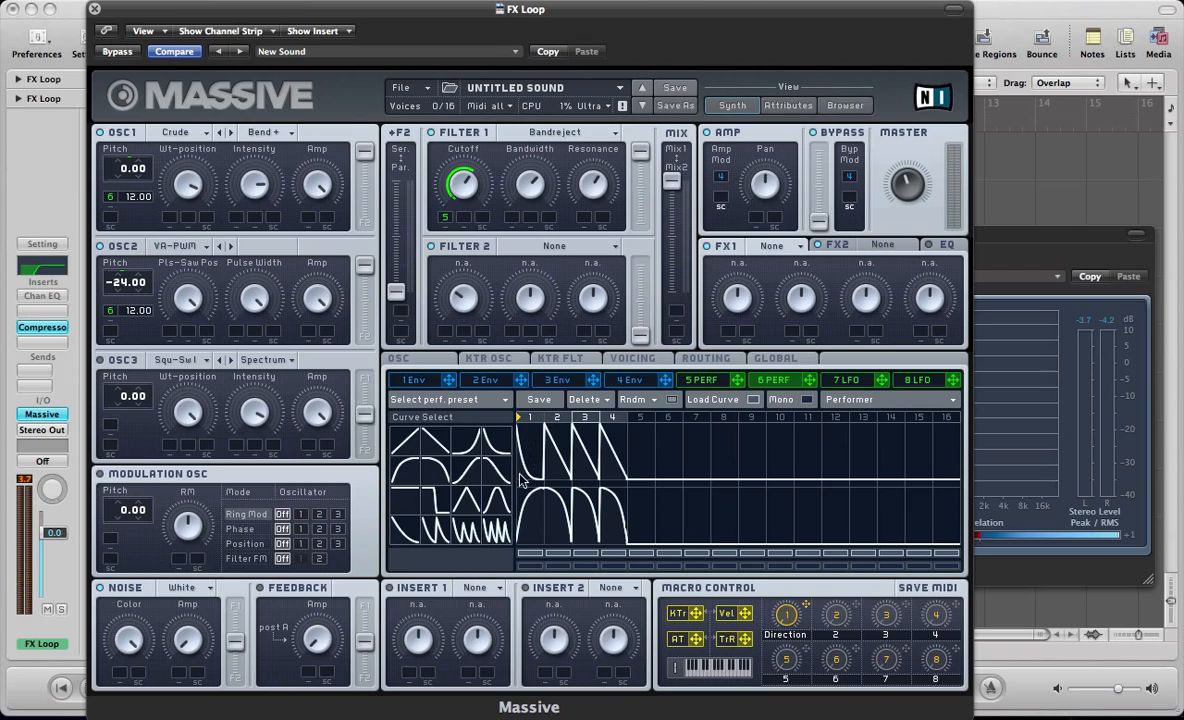
click(490, 500)
click(531, 516)
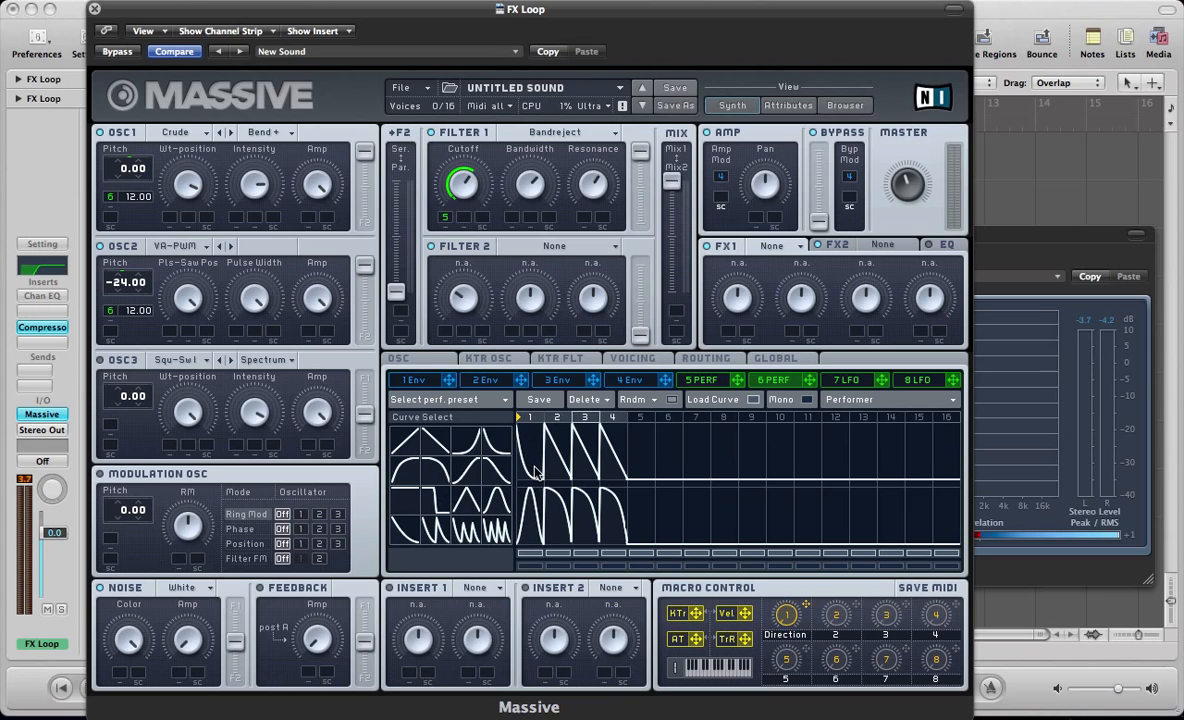
- Load the rounded rise, the flat high curve and the double-peaked curve into steps 2, 3 and 4 of performer 6's lower sequence
click(403, 465)
click(555, 512)
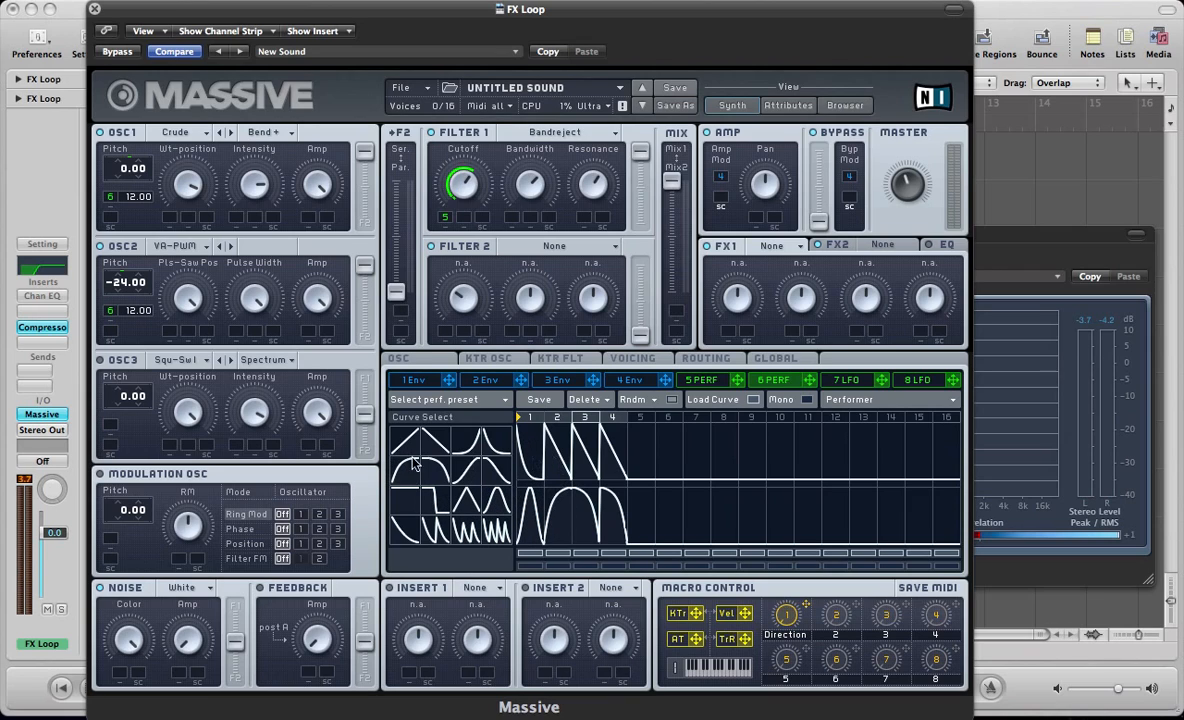
click(401, 493)
click(585, 502)
click(438, 488)
click(612, 508)
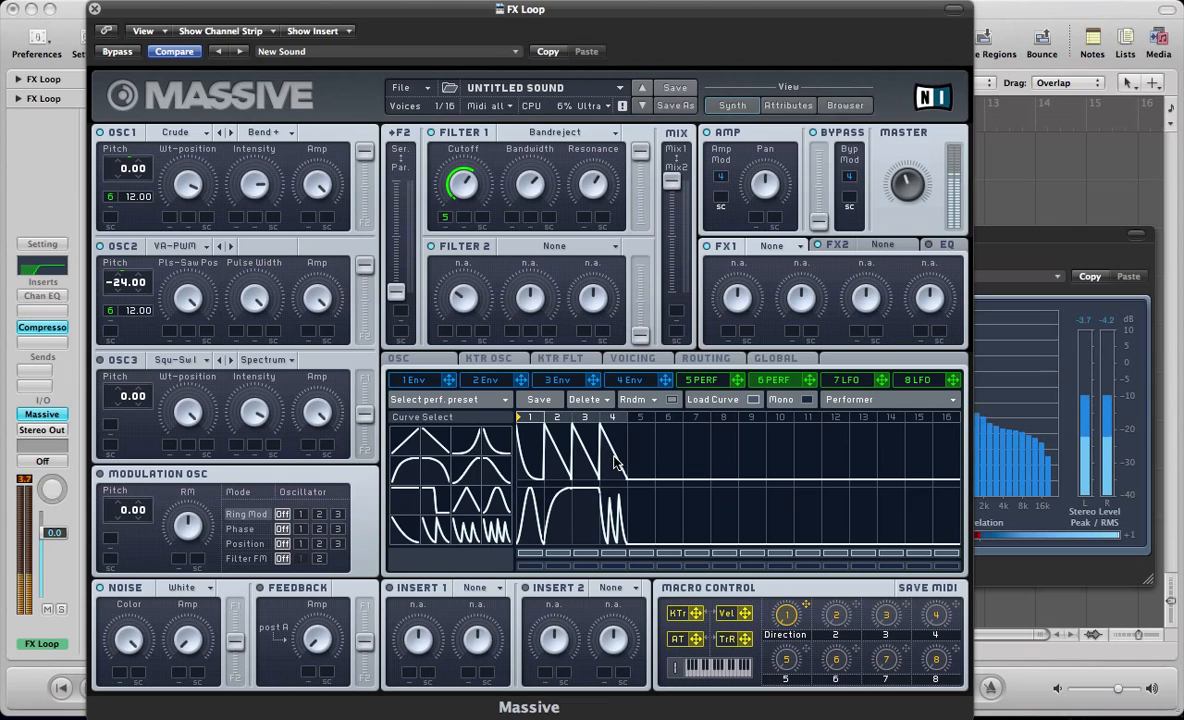
click(752, 401)
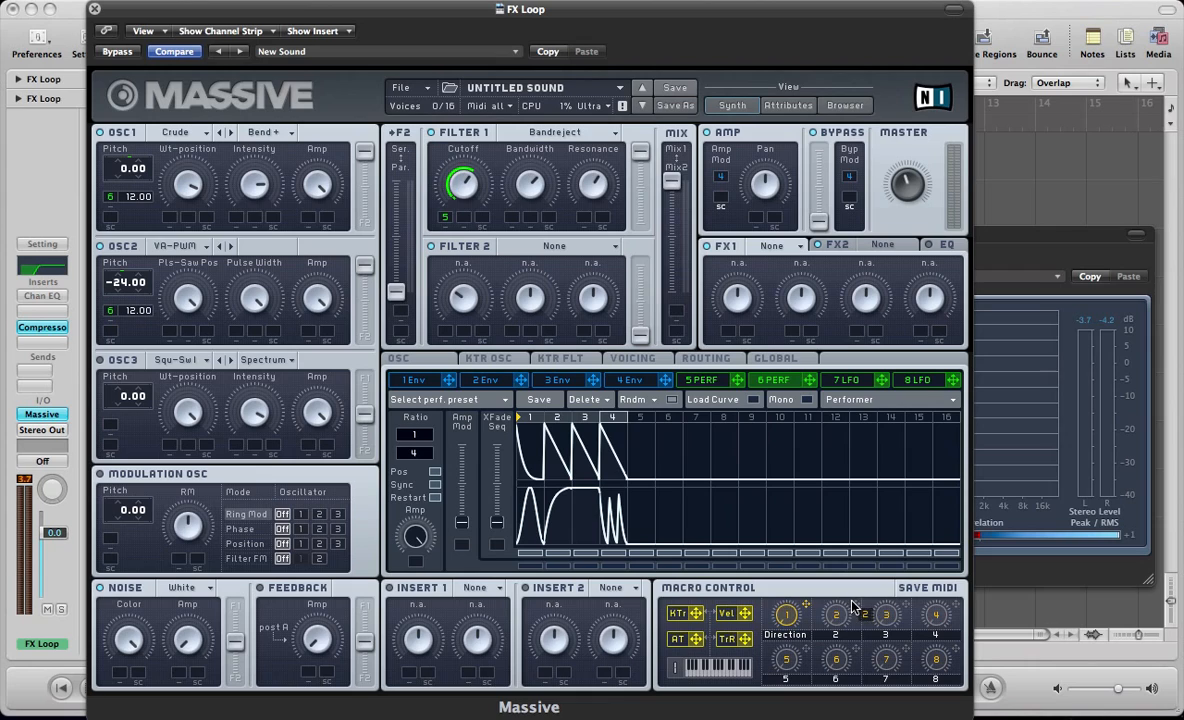
- Assign macro 2 to performer 6's sequence crossfade with full downward range and name the macro Pattern
drag(855, 621, 503, 400)
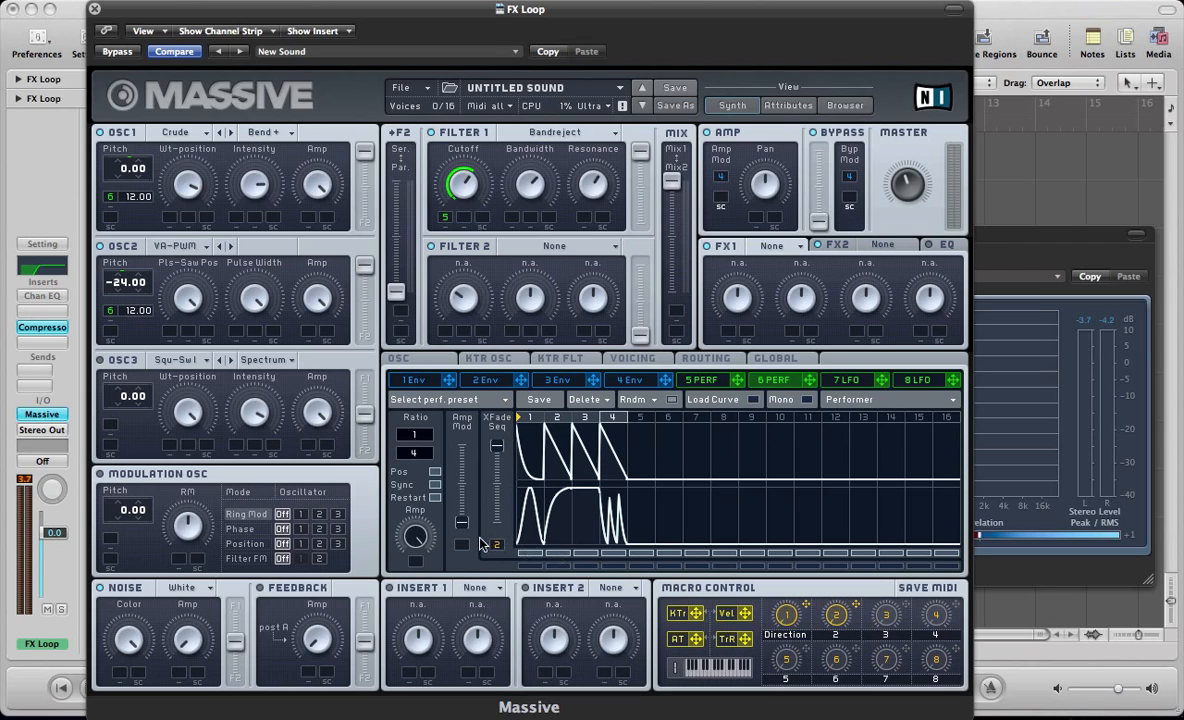
drag(497, 545, 499, 658)
double_click(821, 634)
- Enable Restart via Gate for the oscillator phases
click(401, 359)
click(716, 439)
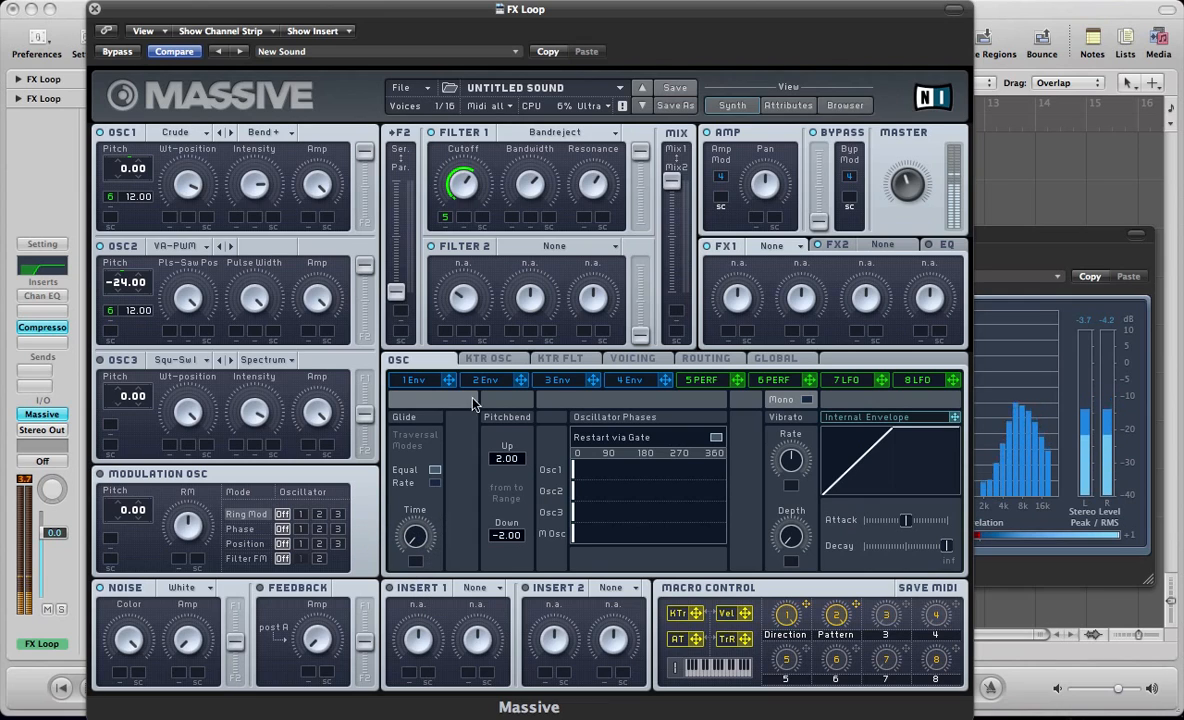
click(632, 360)
click(425, 361)
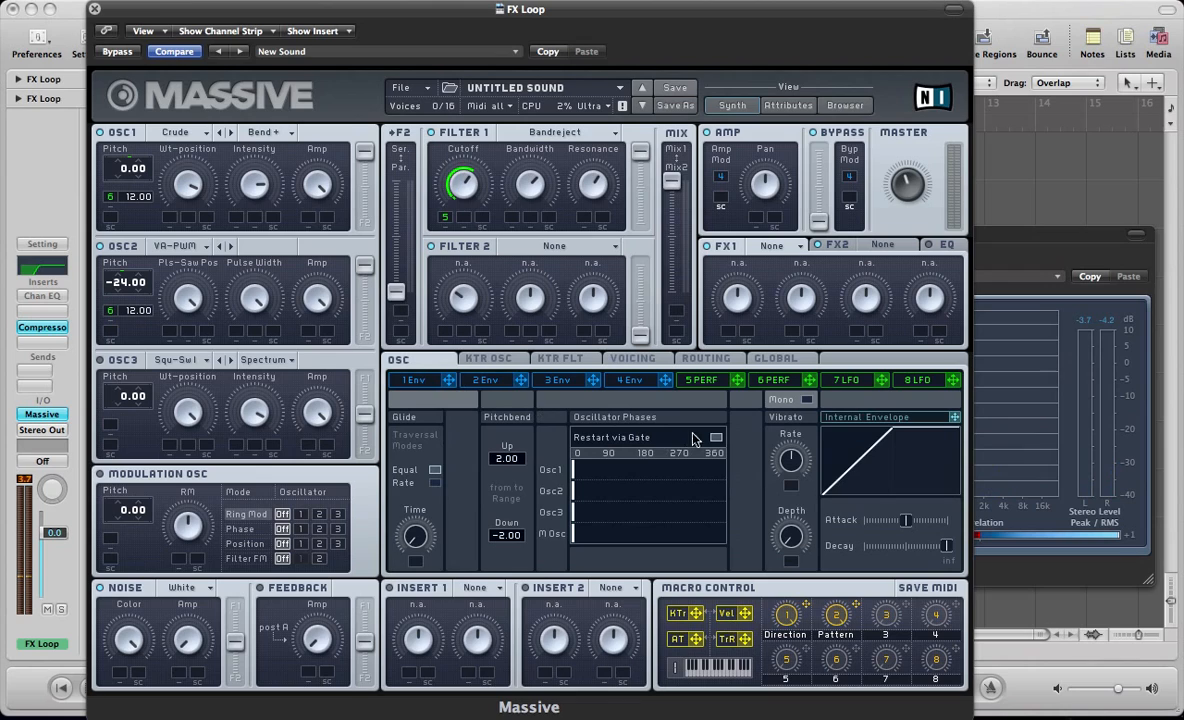
- Set the voicing to Monophon with 2 unisono voices
click(630, 359)
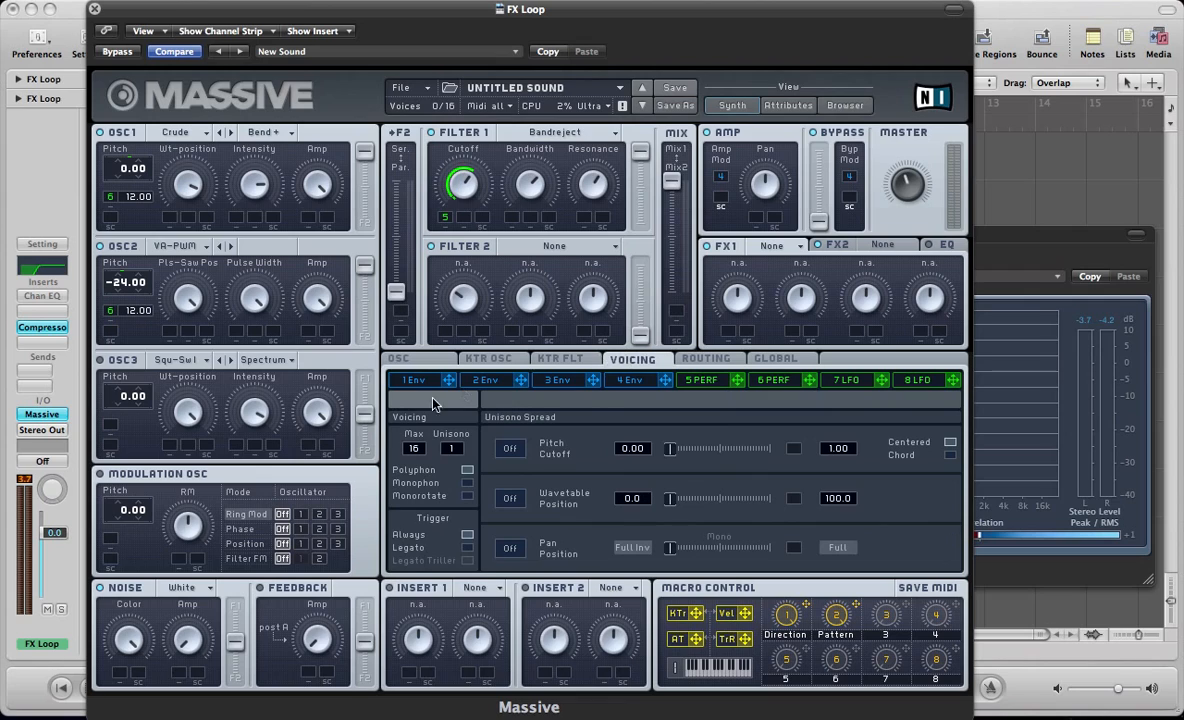
drag(456, 455, 460, 451)
click(466, 483)
- Turn on the Pitch Cutoff unisono spread, raise its slider to about a quarter and set its upper value to 0.43
click(500, 446)
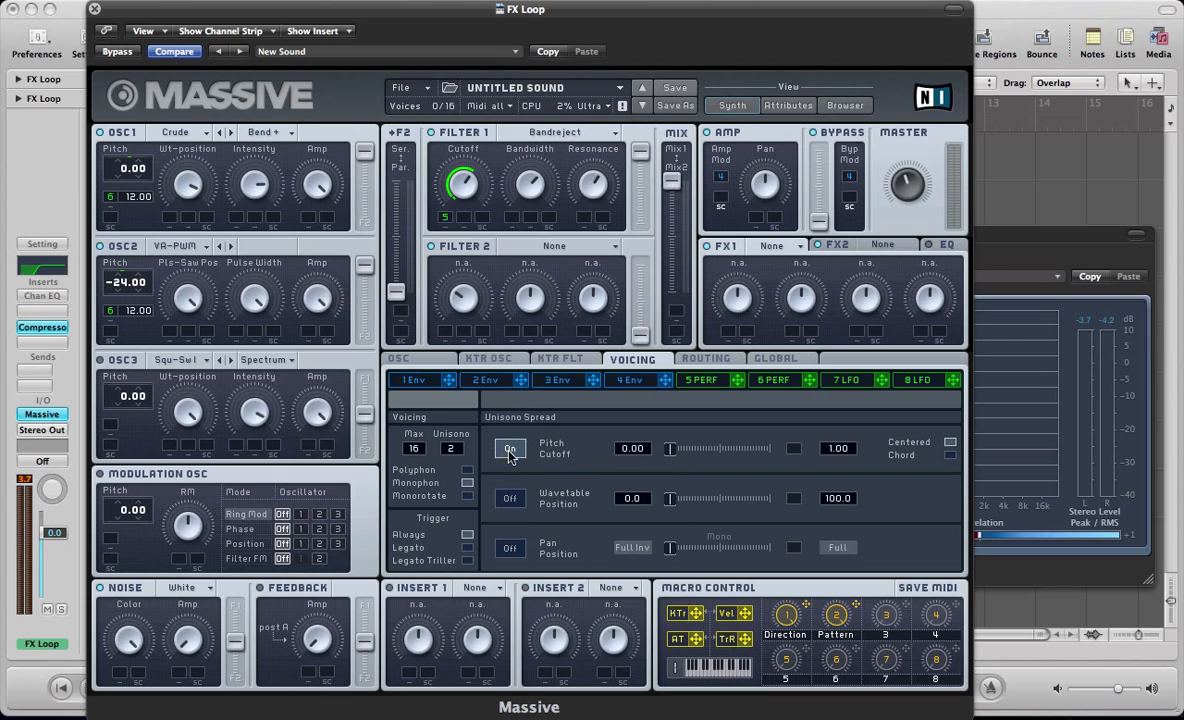
drag(669, 453, 698, 457)
drag(851, 446, 856, 377)
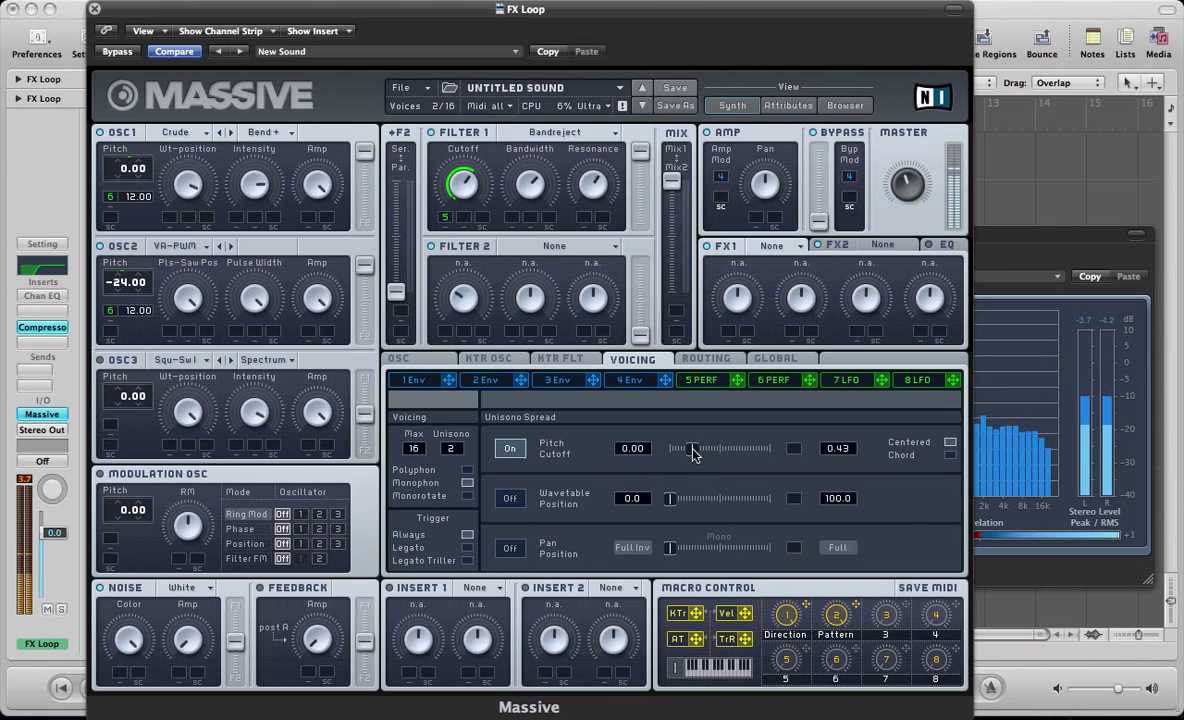
- Shorten the attack of envelope 4, then return to the voicing settings
click(622, 385)
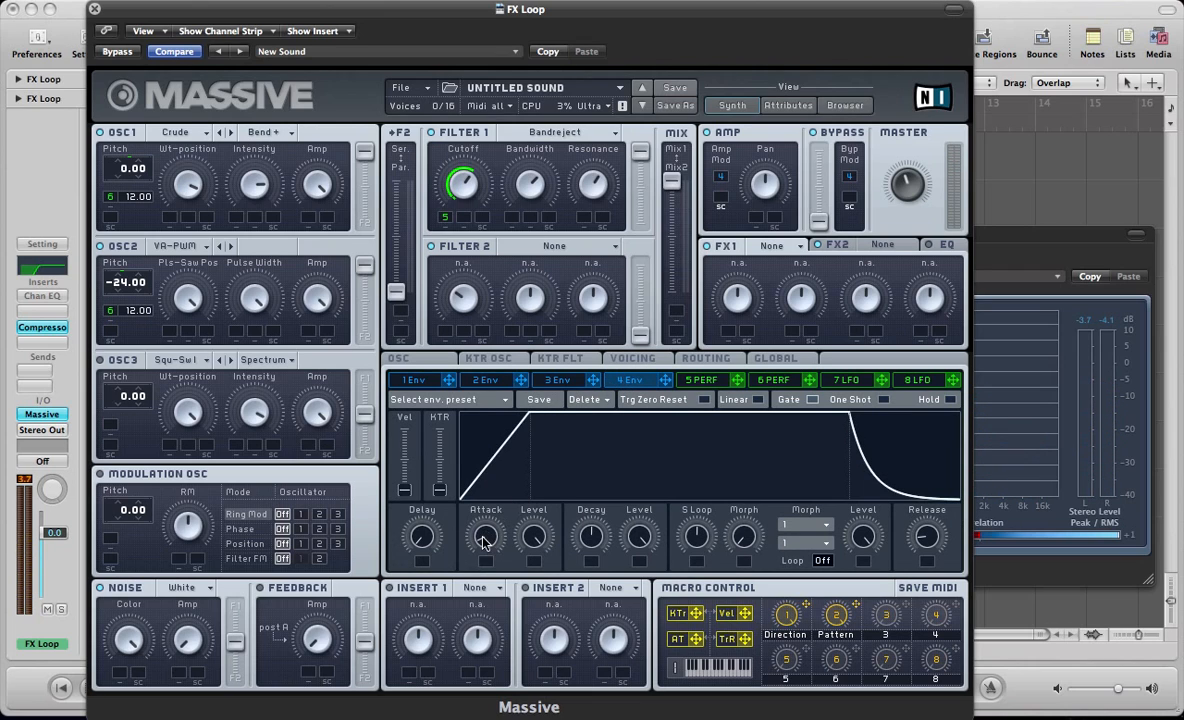
drag(484, 540, 484, 589)
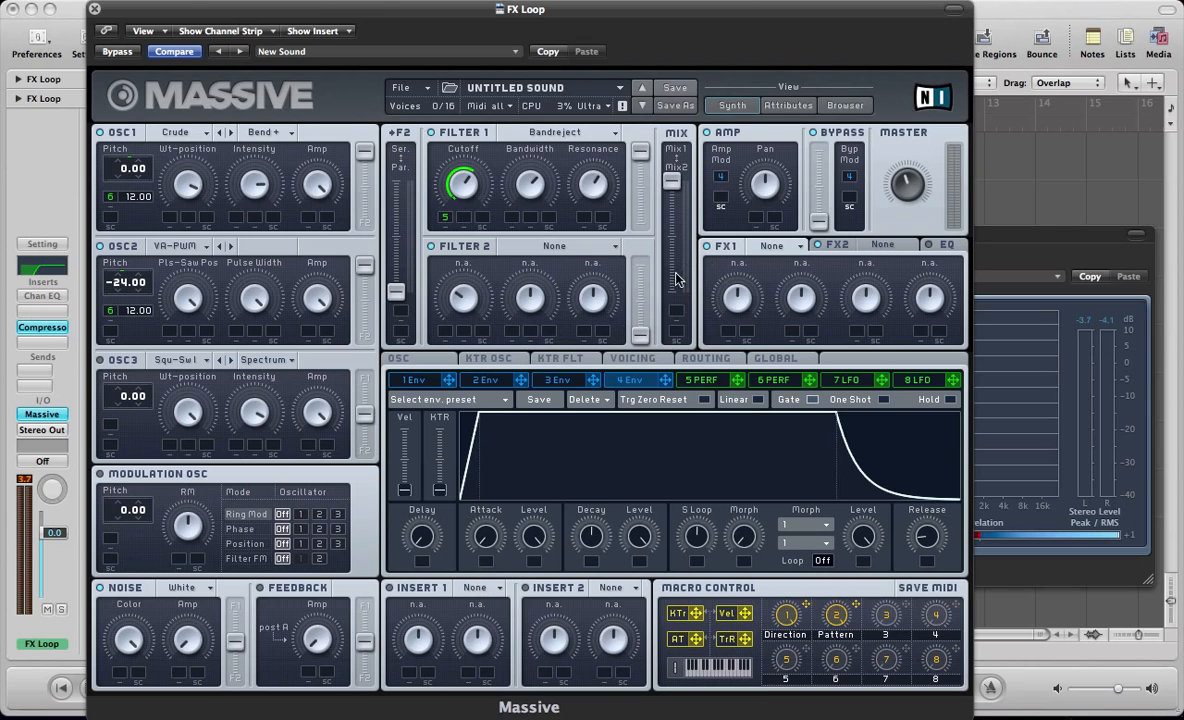
click(704, 358)
click(633, 358)
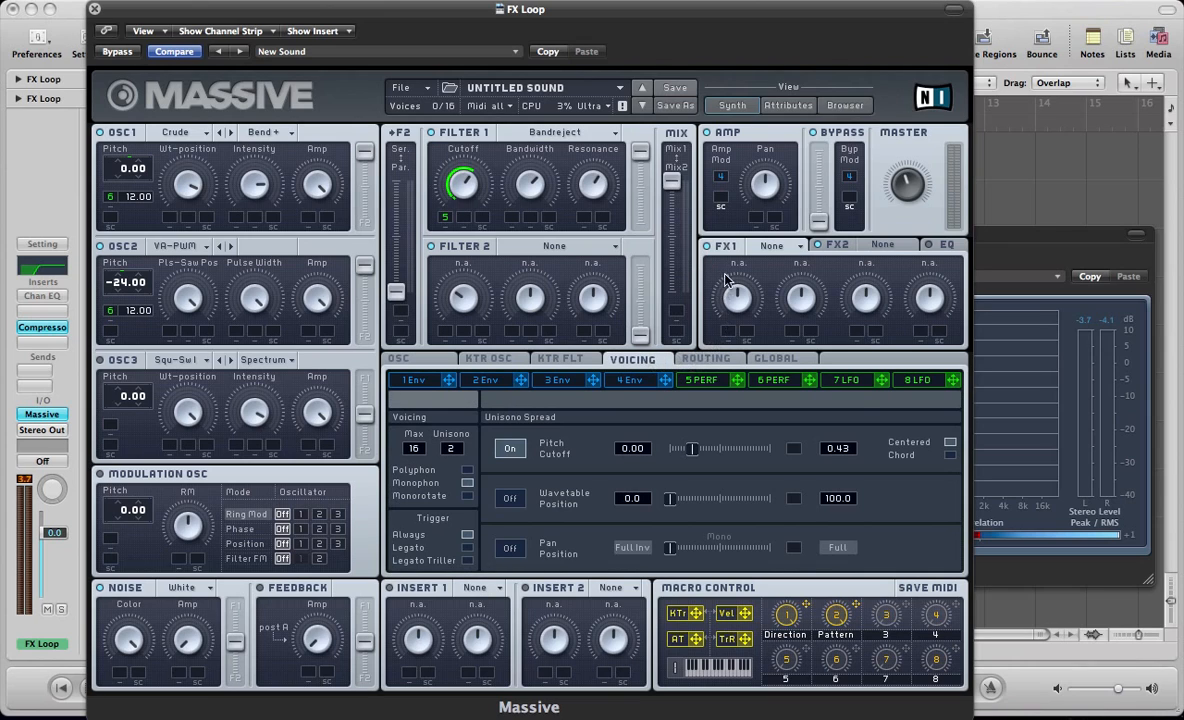
- Load a Reverb into FX1 and lower its Dry/Wet amount
click(770, 246)
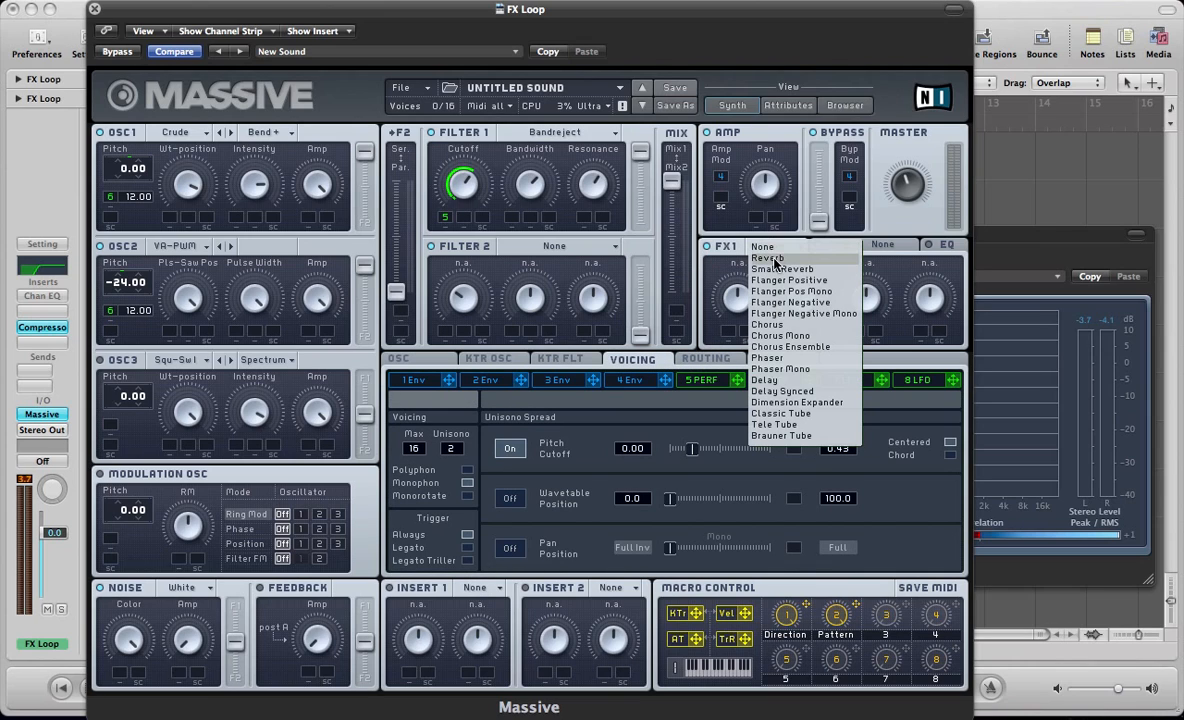
click(775, 262)
drag(735, 316, 735, 378)
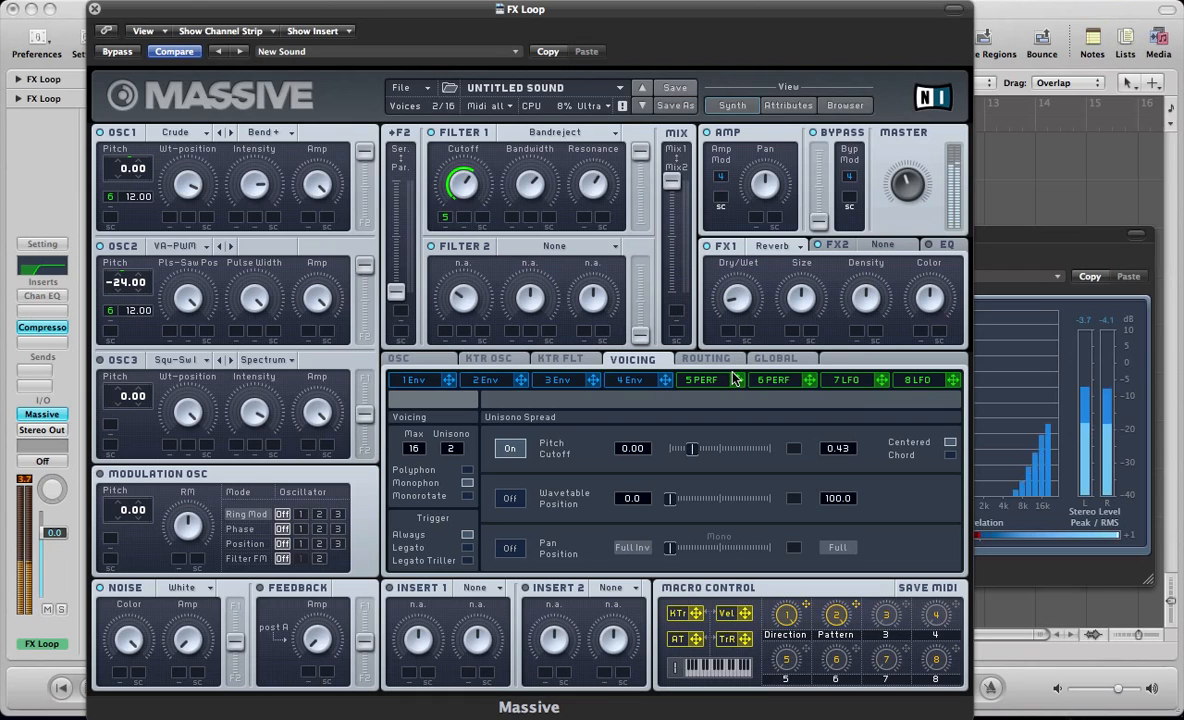
- Load a Chorus into the FX2 slot
click(882, 247)
click(882, 247)
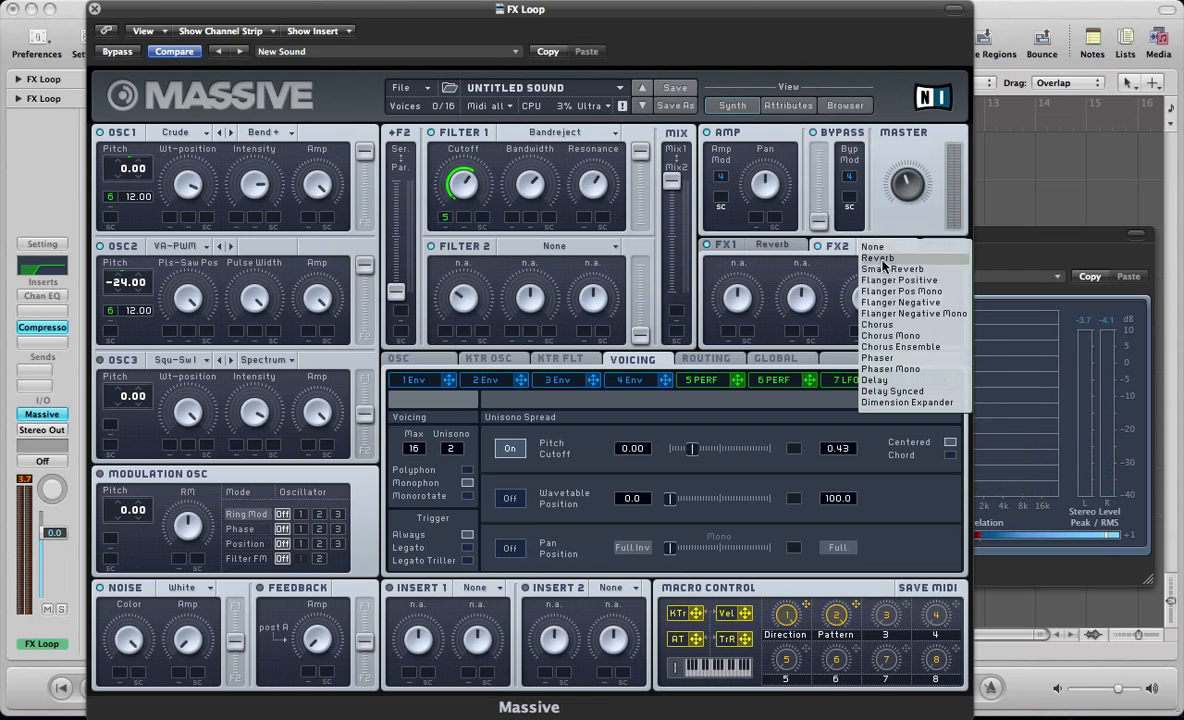
click(891, 326)
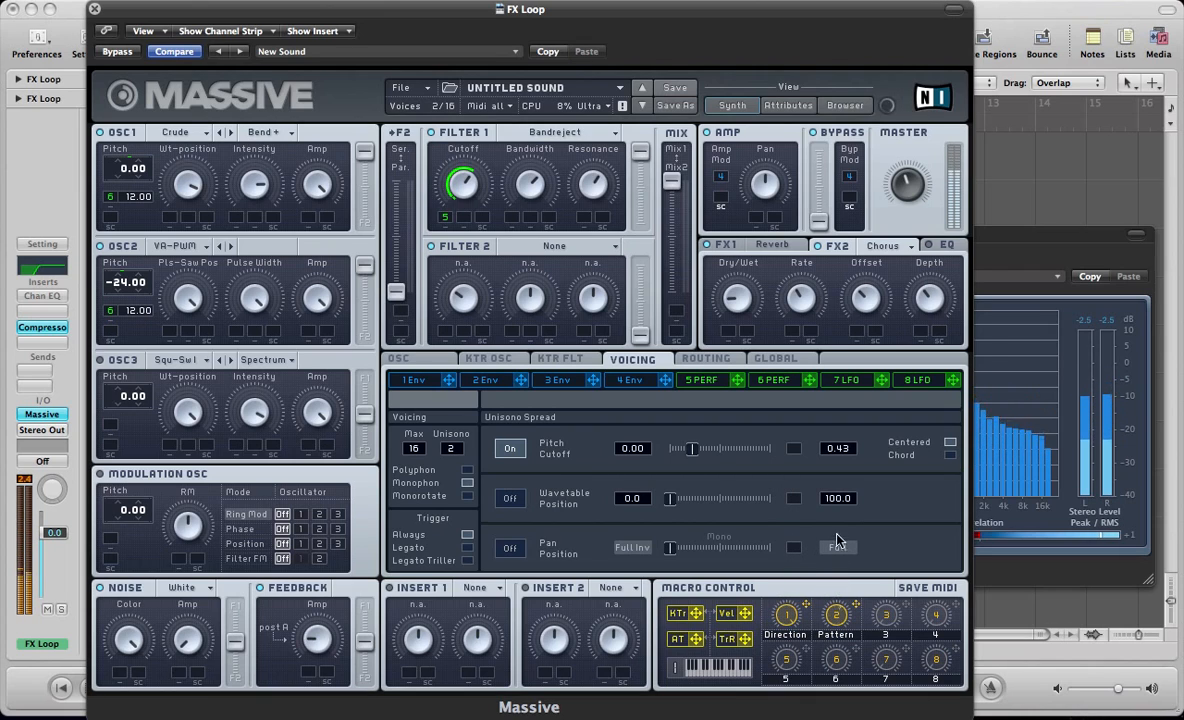
- Hide the plug-in windows to view the FX Loop region in the arrangement, and bring the synth back
key(v)
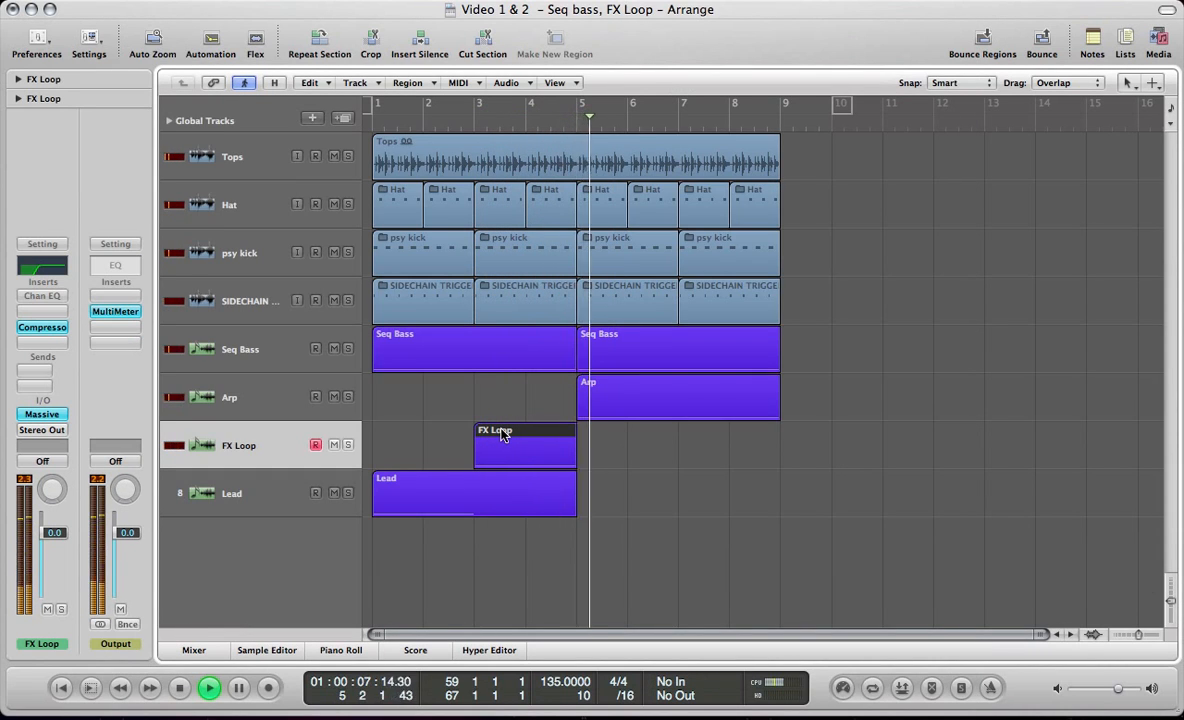
key(v)
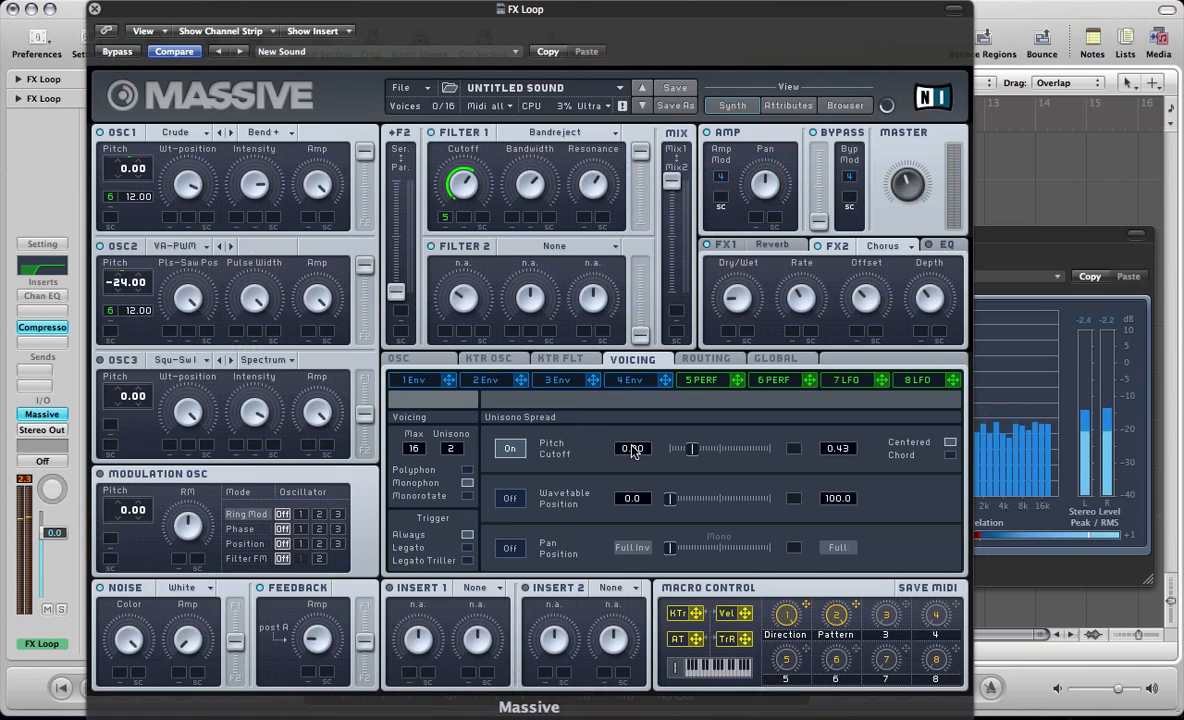